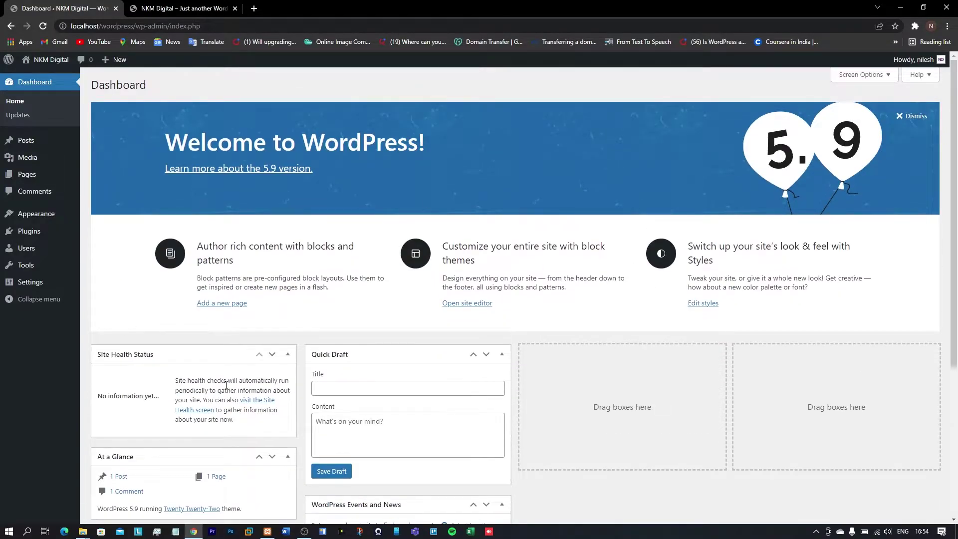
- Look over the site's live front page from header to footer, and return to the admin dashboard
click(187, 4)
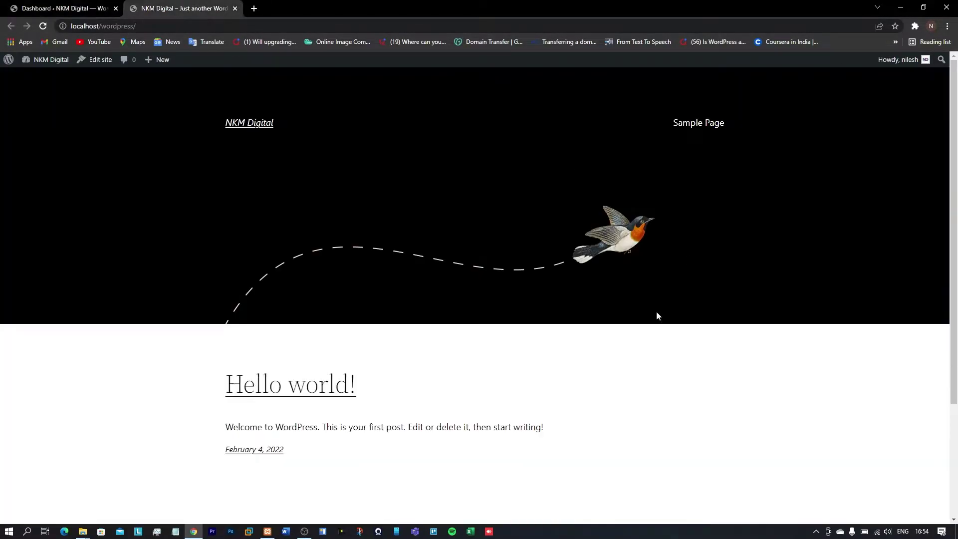
scroll(392, 328, down, 3)
scroll(393, 330, up, 3)
scroll(449, 331, down, 3)
scroll(453, 335, up, 3)
click(64, 7)
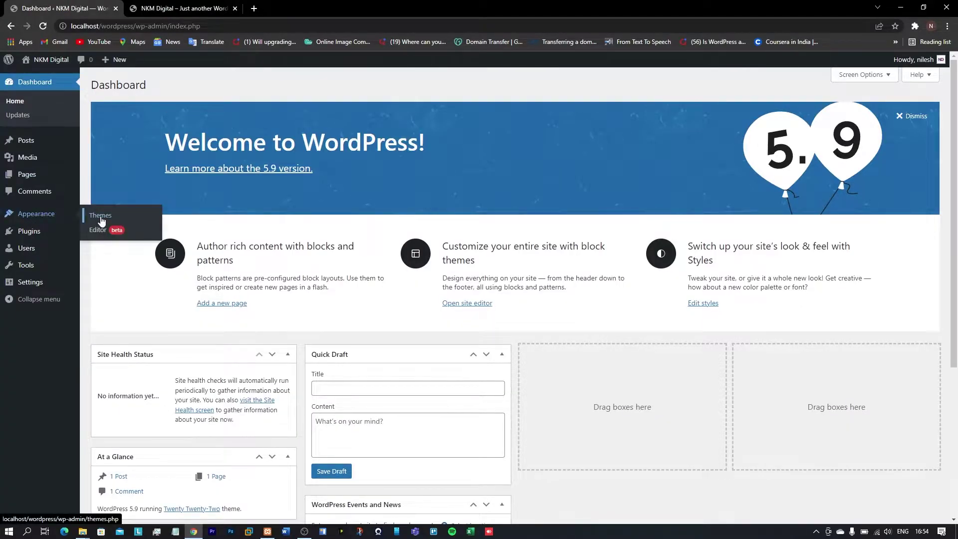
- Check the site's active theme and its list of installed plugins
click(100, 216)
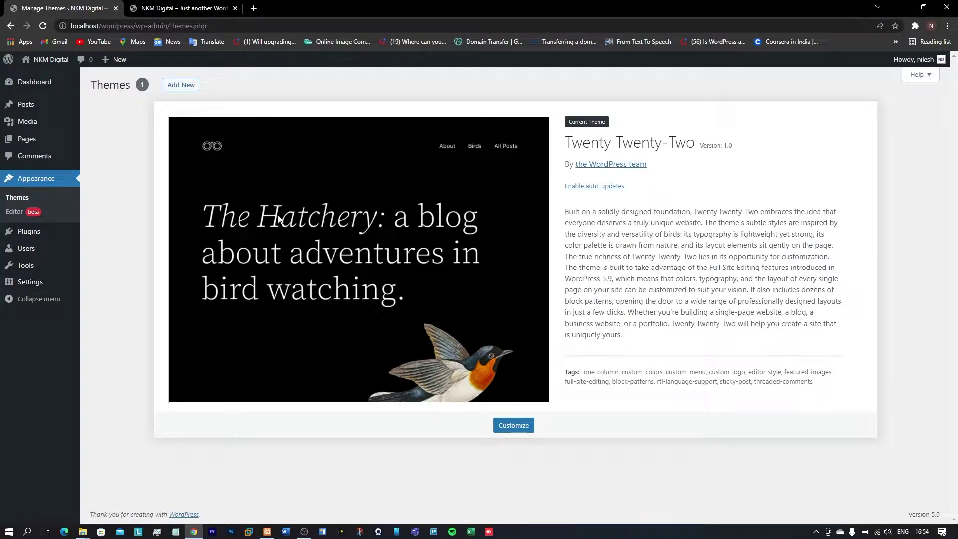
mouse_move(30, 232)
click(132, 235)
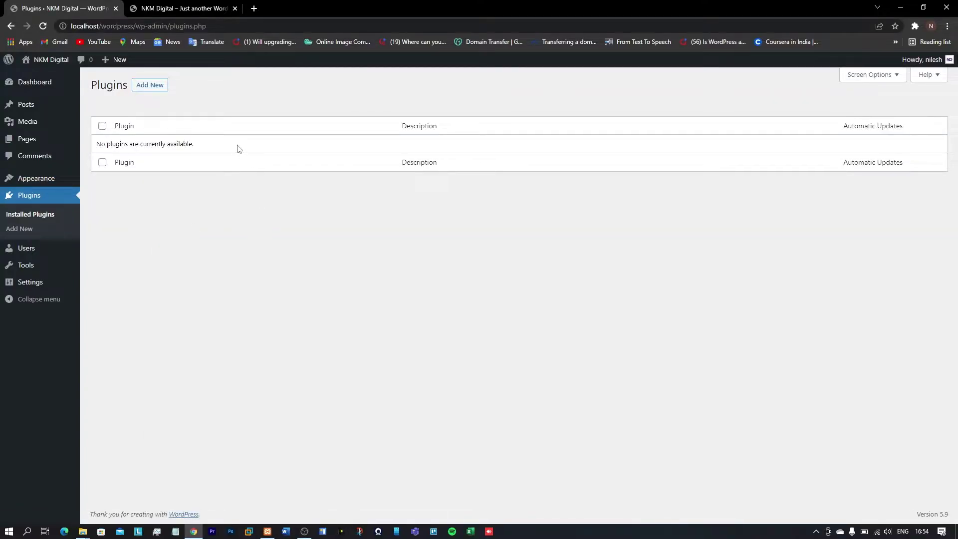
drag(238, 148, 95, 144)
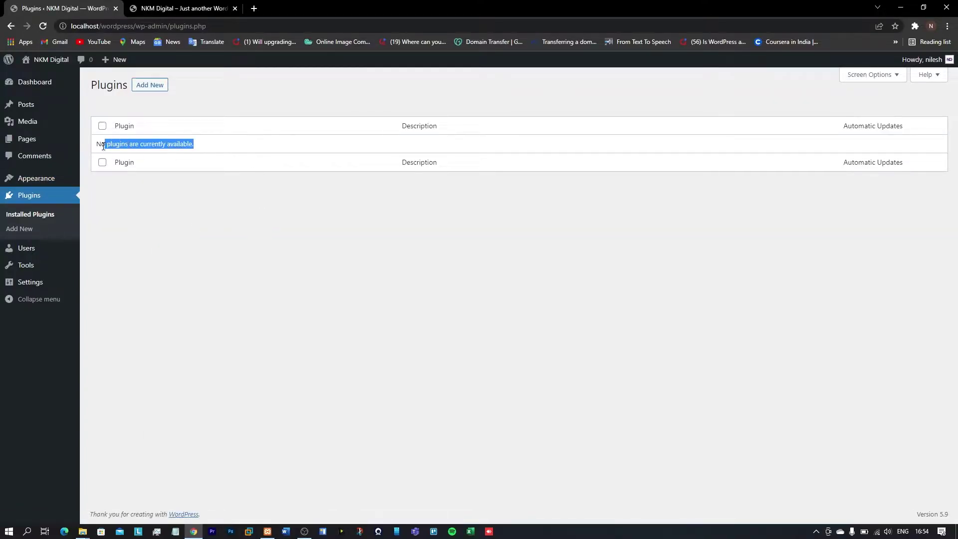
click(183, 223)
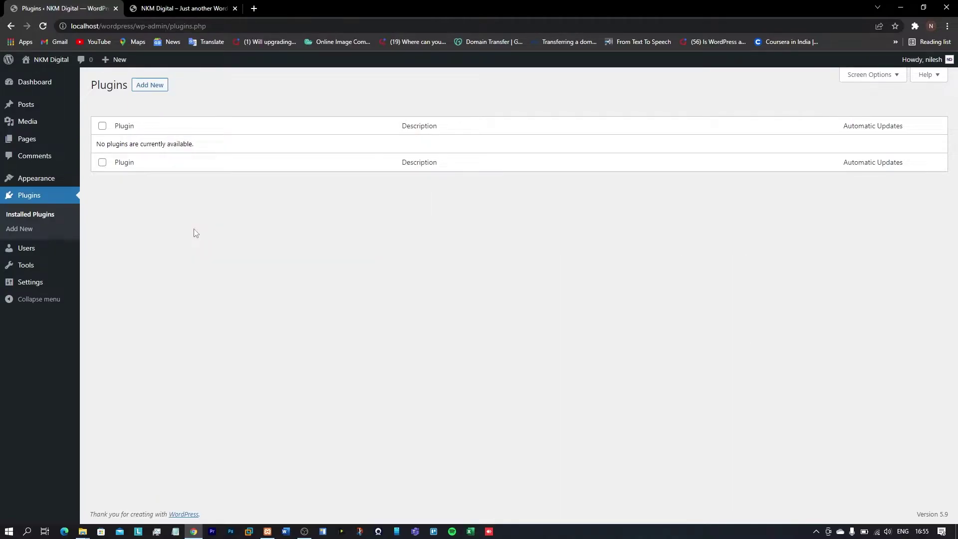
- Open the beta site editor on the Home template and look through its layout
mouse_move(35, 178)
click(99, 195)
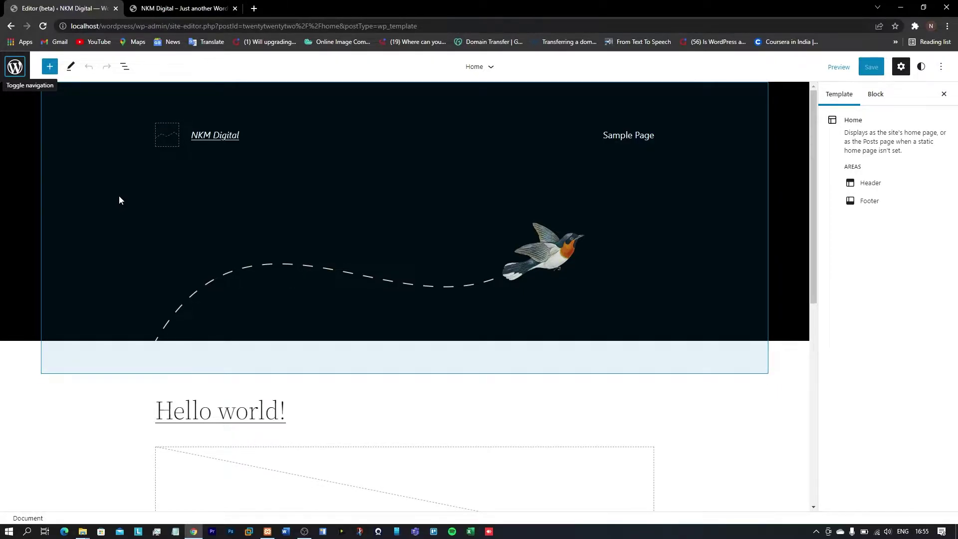
mouse_move(243, 372)
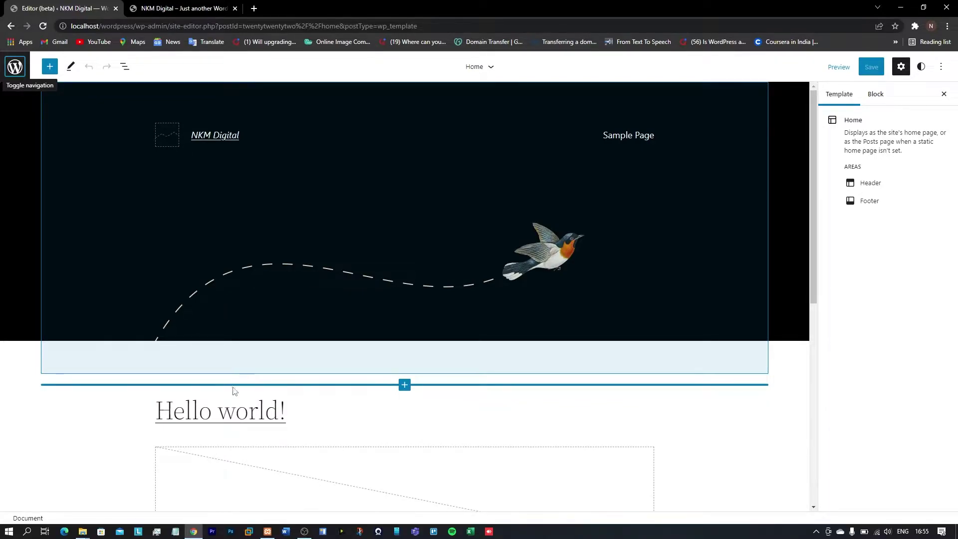
scroll(355, 376, down, 5)
scroll(355, 376, up, 5)
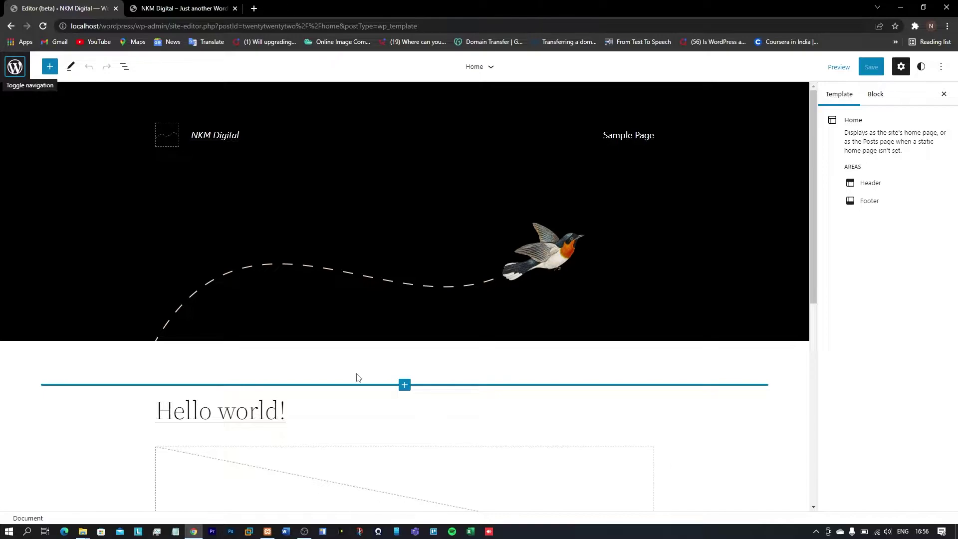
- Examine the header template part, its bird image and the image's block transform options
click(358, 370)
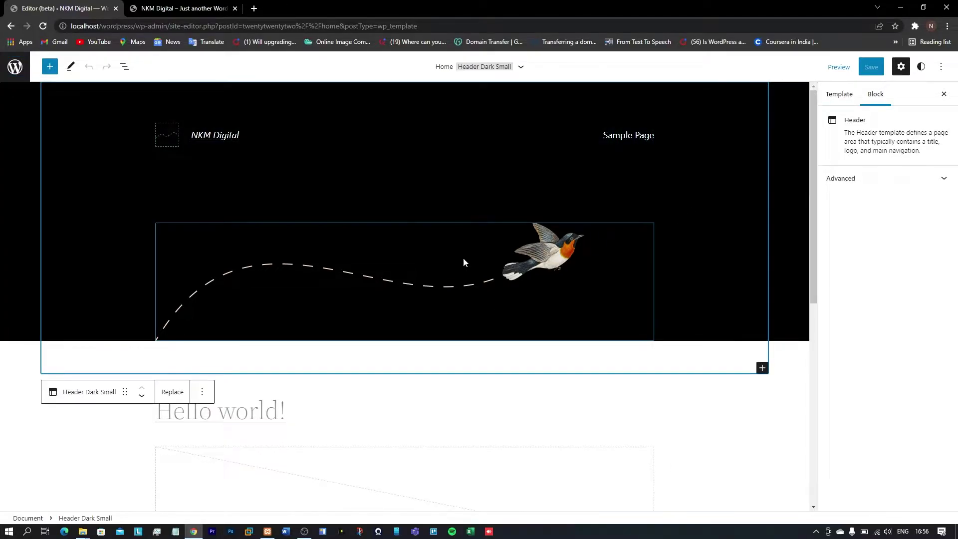
click(432, 256)
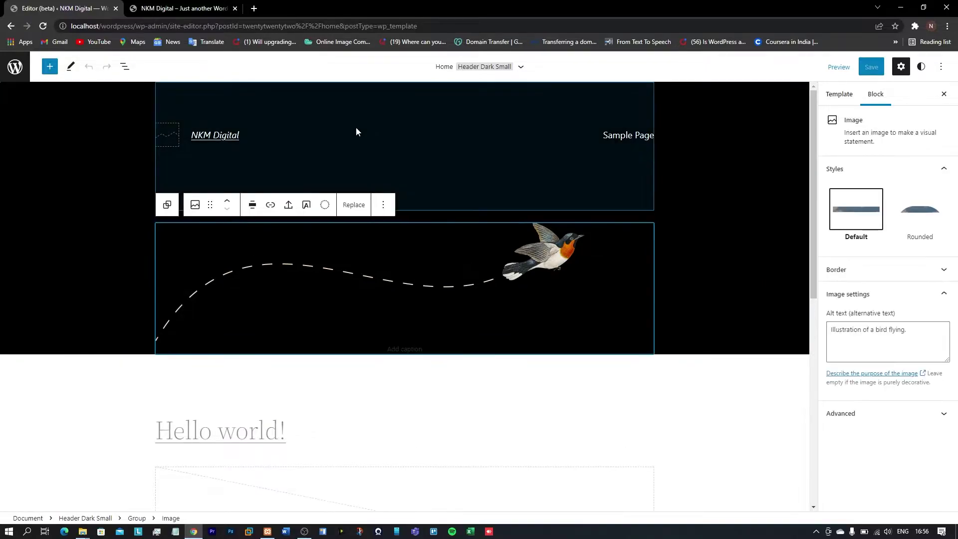
click(470, 211)
click(444, 255)
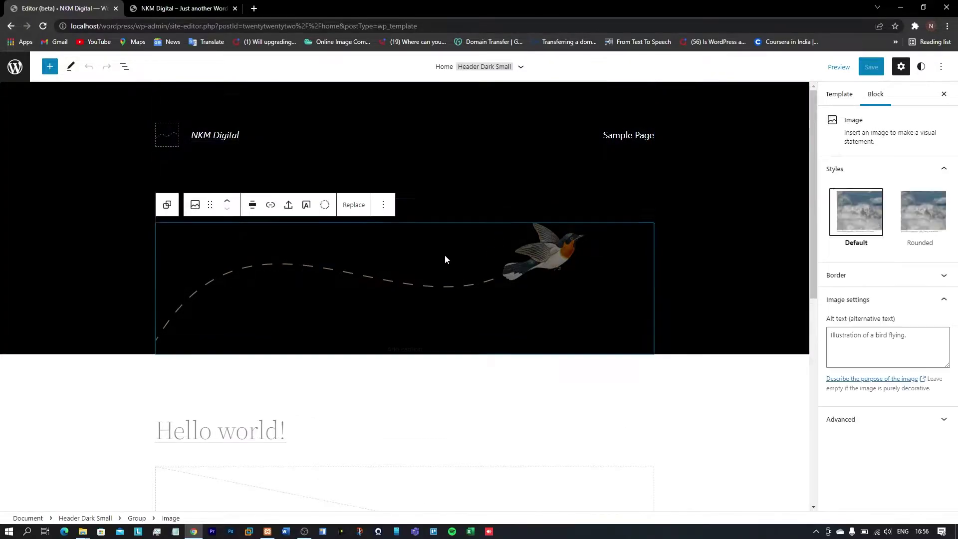
click(195, 206)
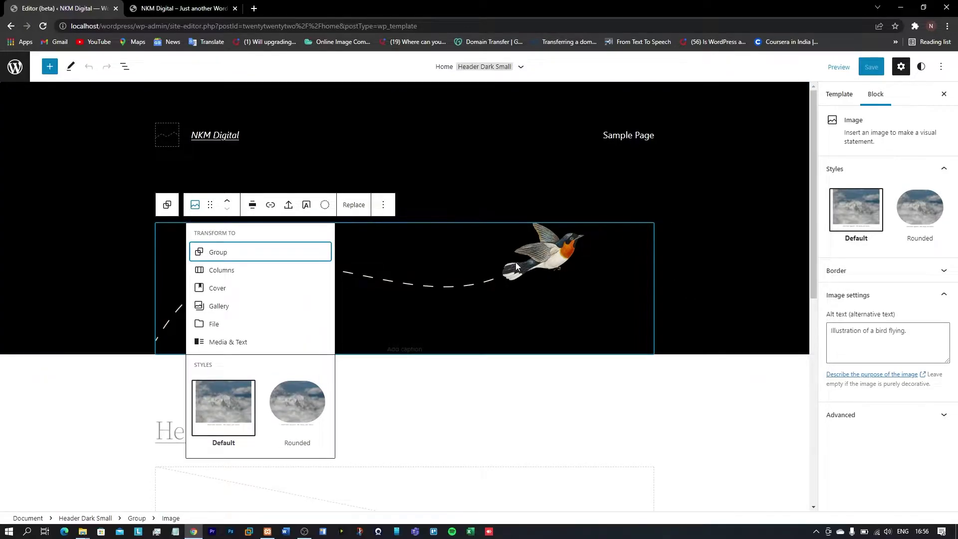
key(Return)
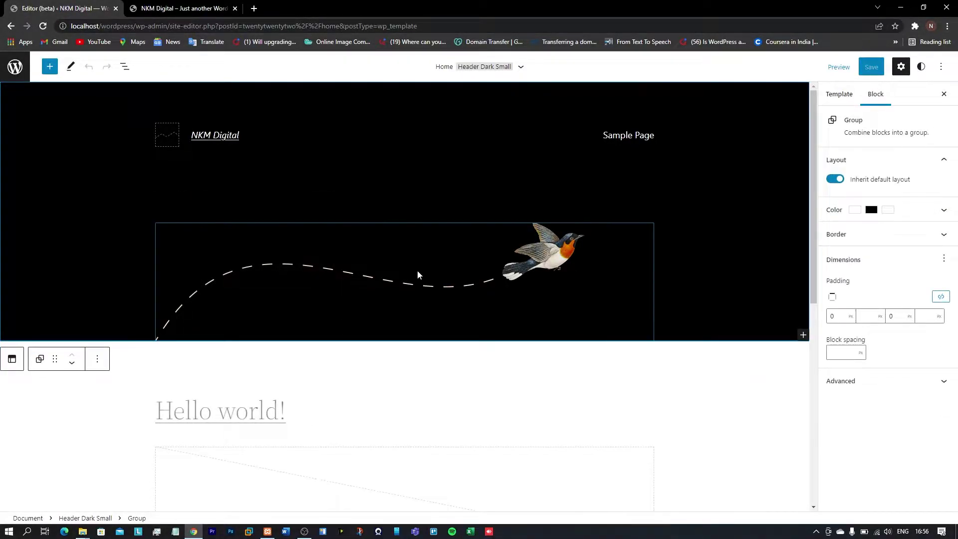
- Insert a heading above the header's bird image reading "Welcome To My Website" and center its text
click(404, 217)
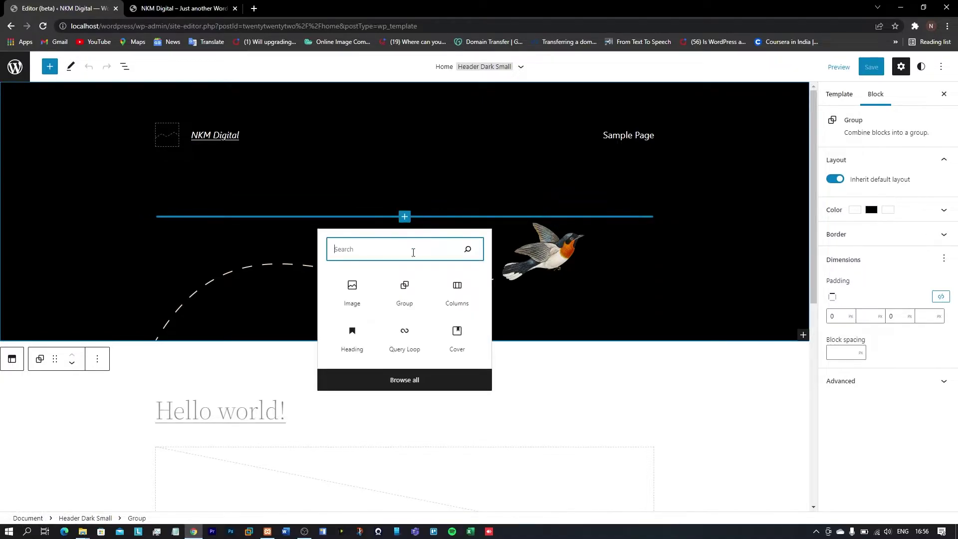
click(352, 336)
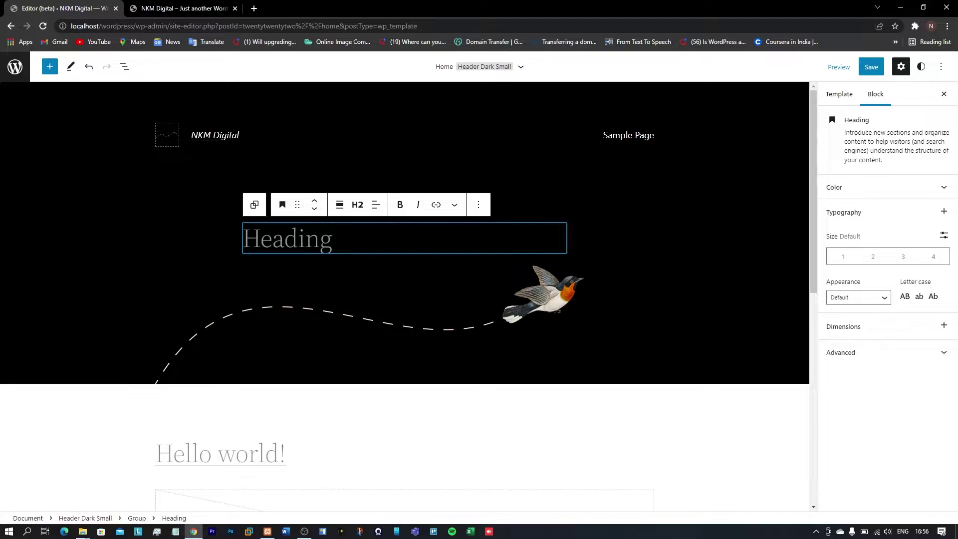
text(Welcome to my website)
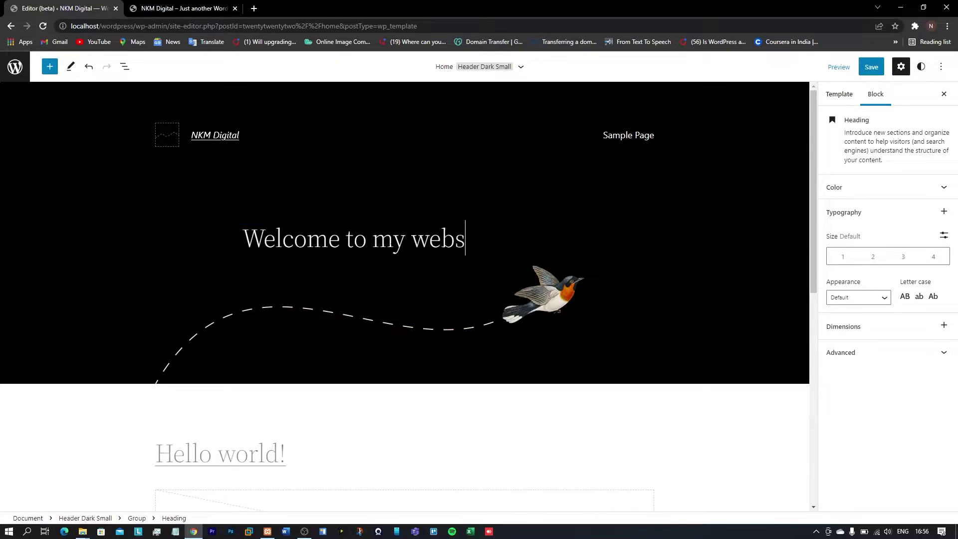
click(375, 205)
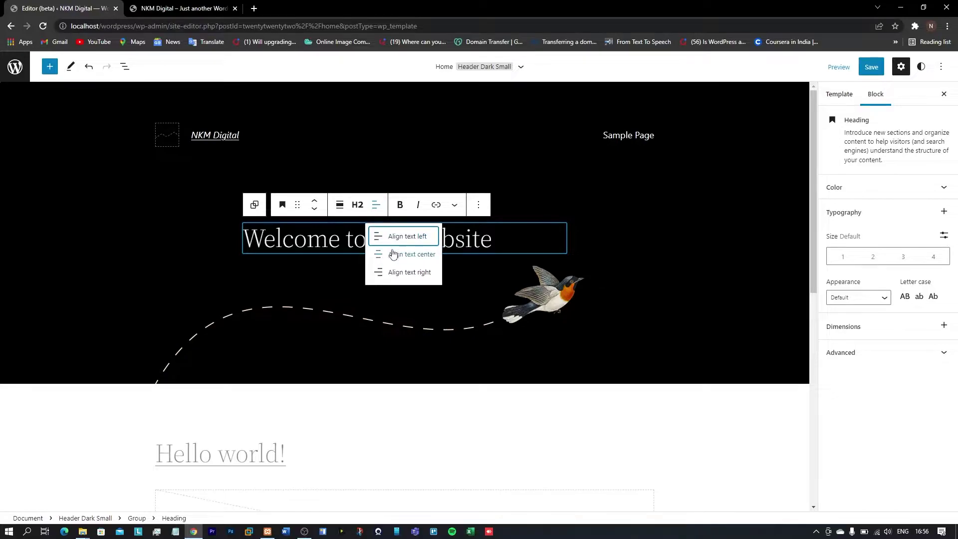
click(393, 253)
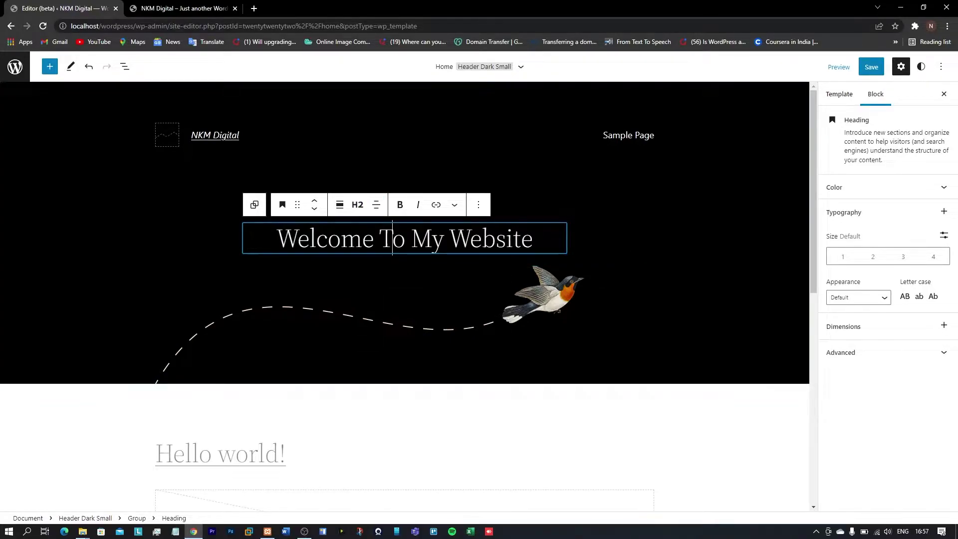
- Set a custom font size of 40 px for the welcome heading
click(843, 260)
click(933, 260)
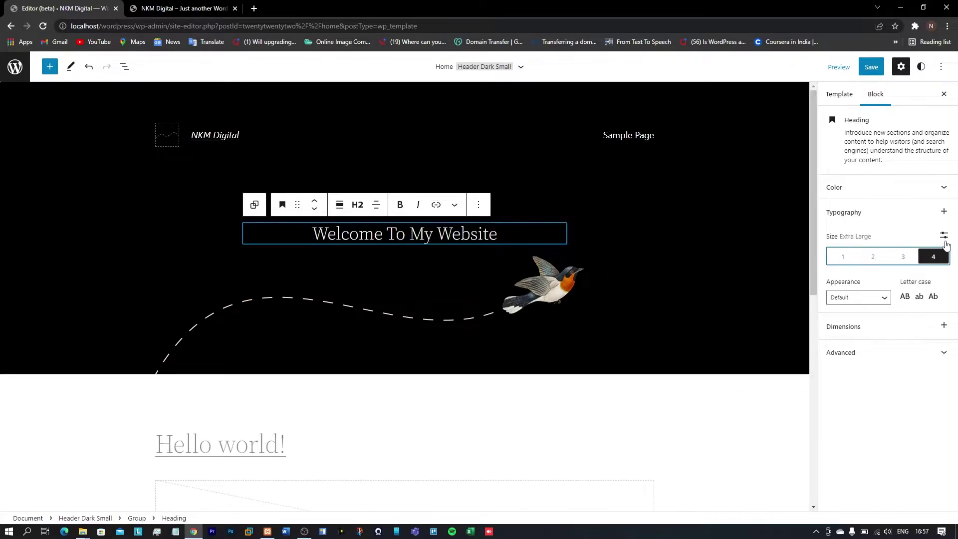
click(945, 242)
click(911, 253)
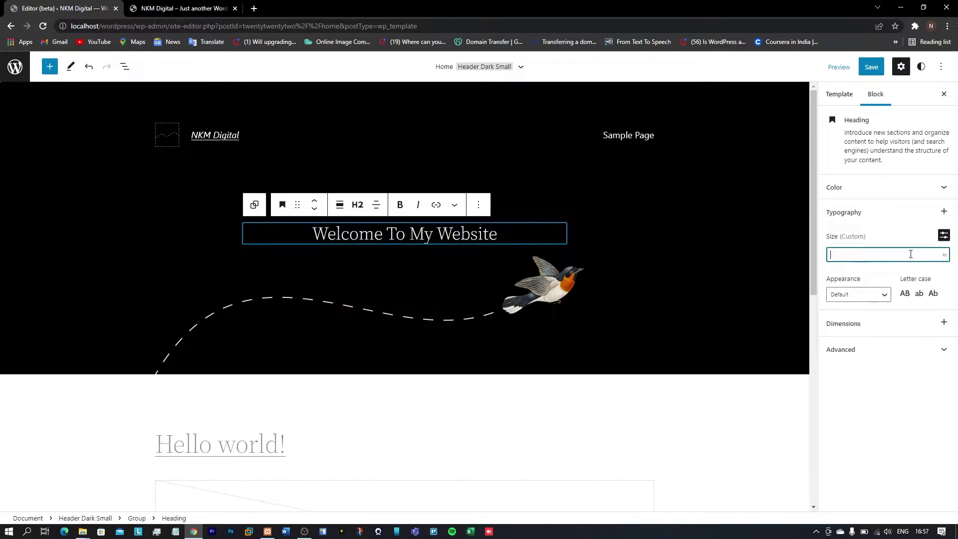
text(20)
key(Up)
key(Up)
key(Up)
key(Up)
key(Up)
key(Up)
key(Up)
key(Up)
key(Up)
key(Up)
key(Up)
key(Up)
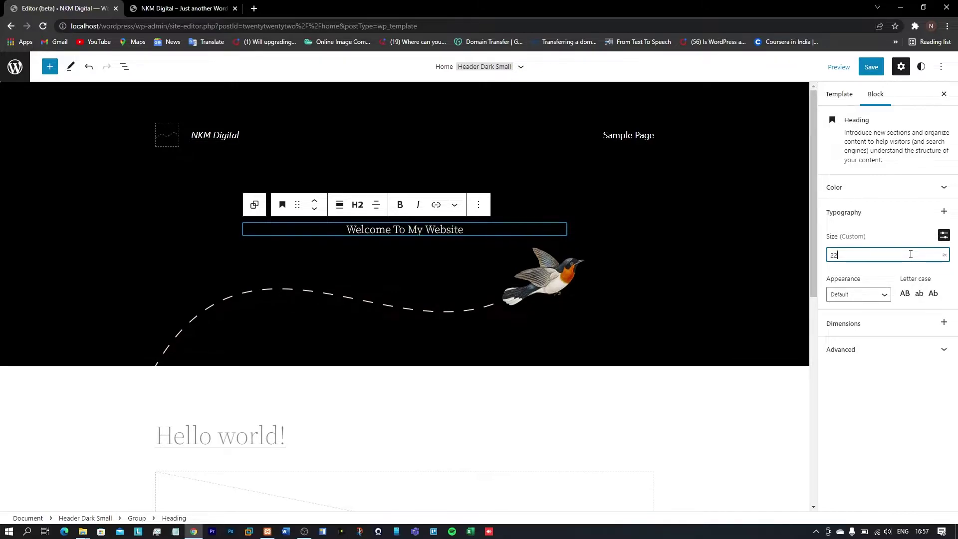
key(Up)
key(Up)
key(Up)
key(Up)
key(Up)
key(Up)
key(Up)
key(Up)
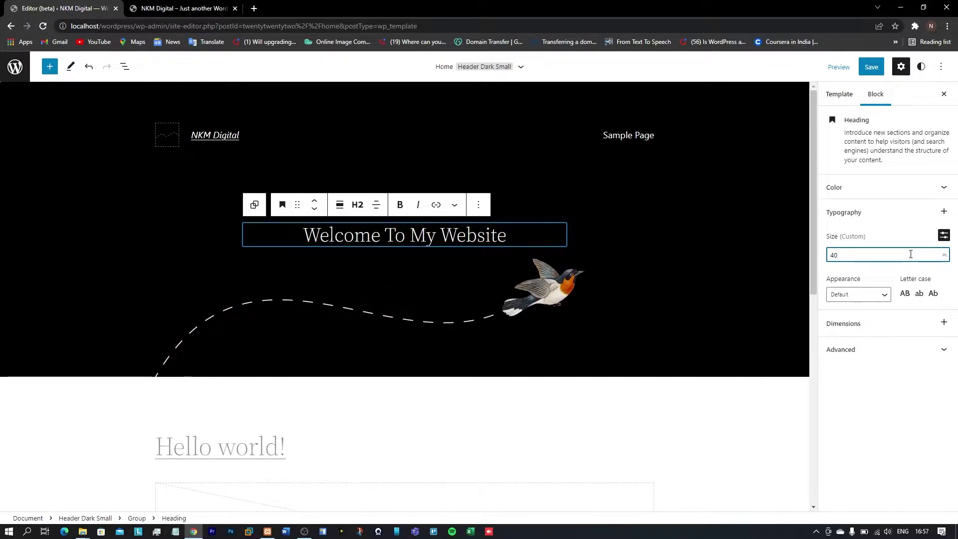
click(313, 263)
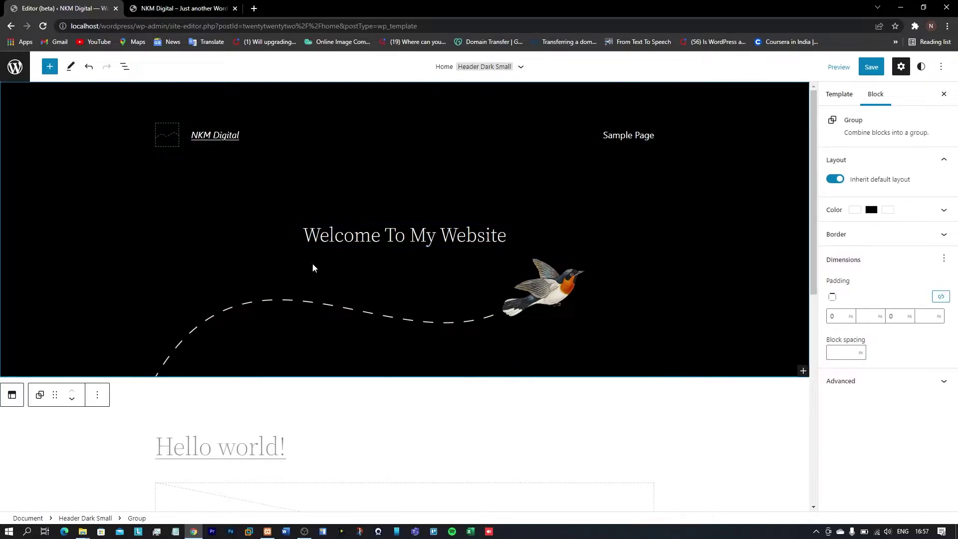
click(479, 312)
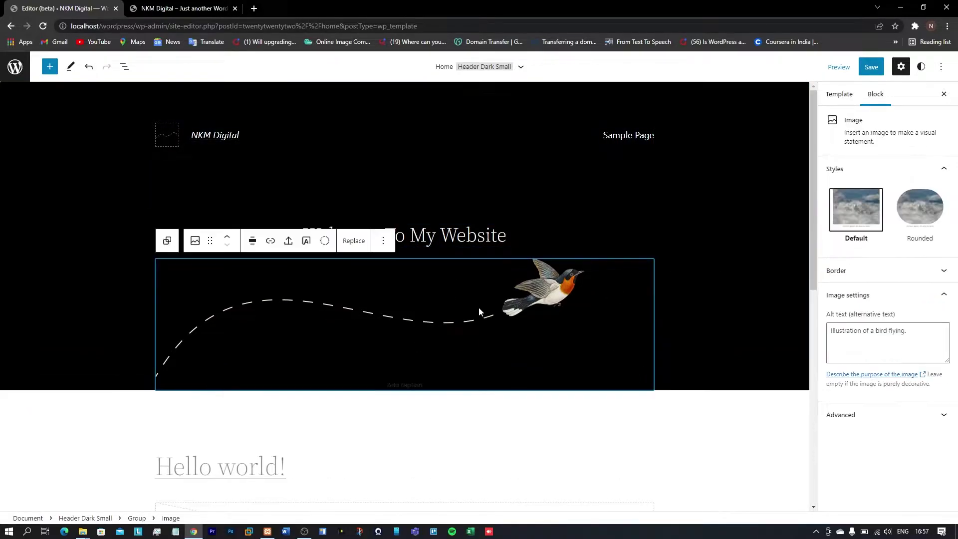
click(354, 240)
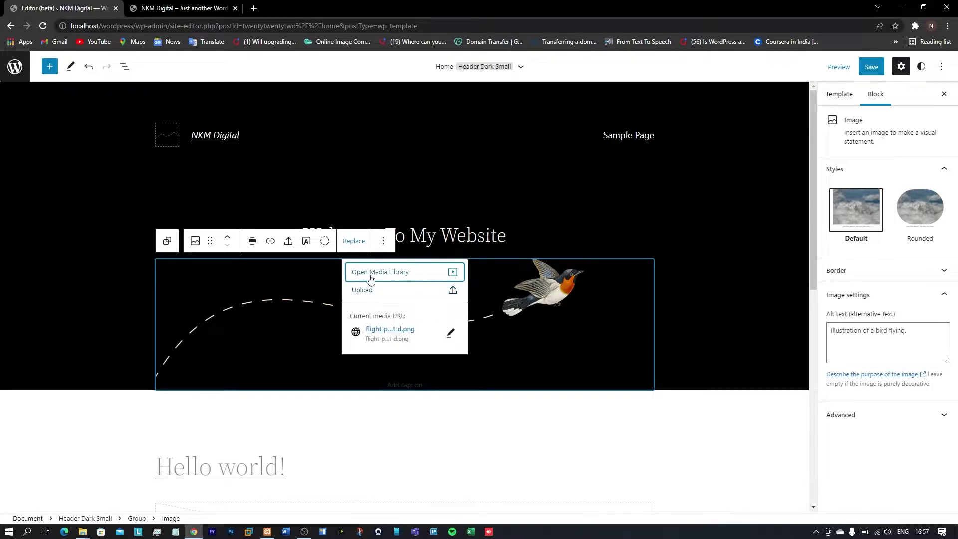
click(379, 276)
click(930, 79)
click(733, 269)
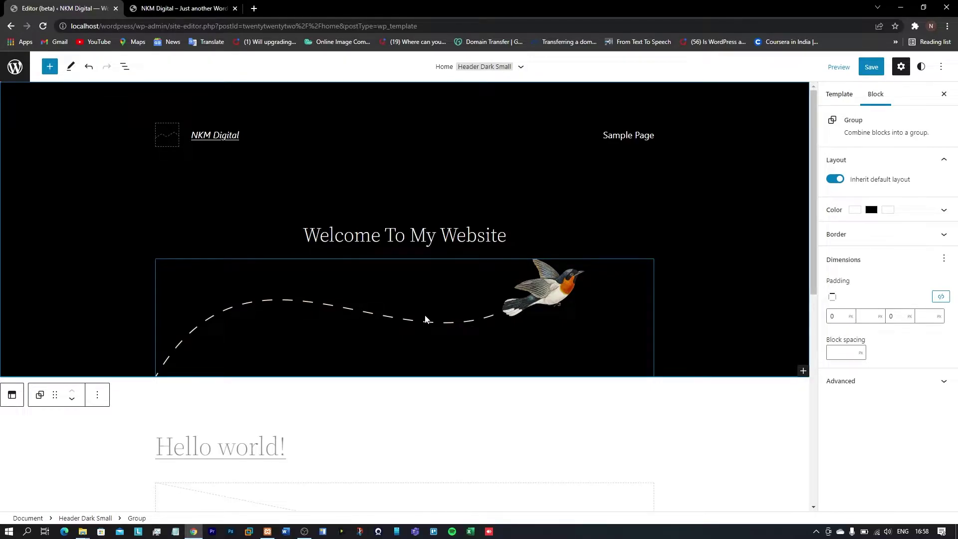
- Remove the "Hello world!" post title block from the Home template
scroll(425, 319, down, 5)
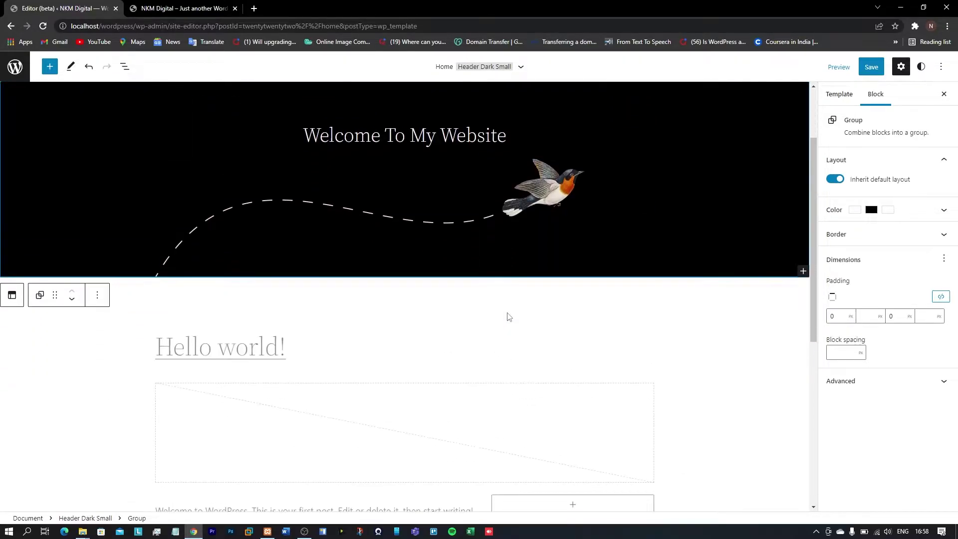
click(453, 259)
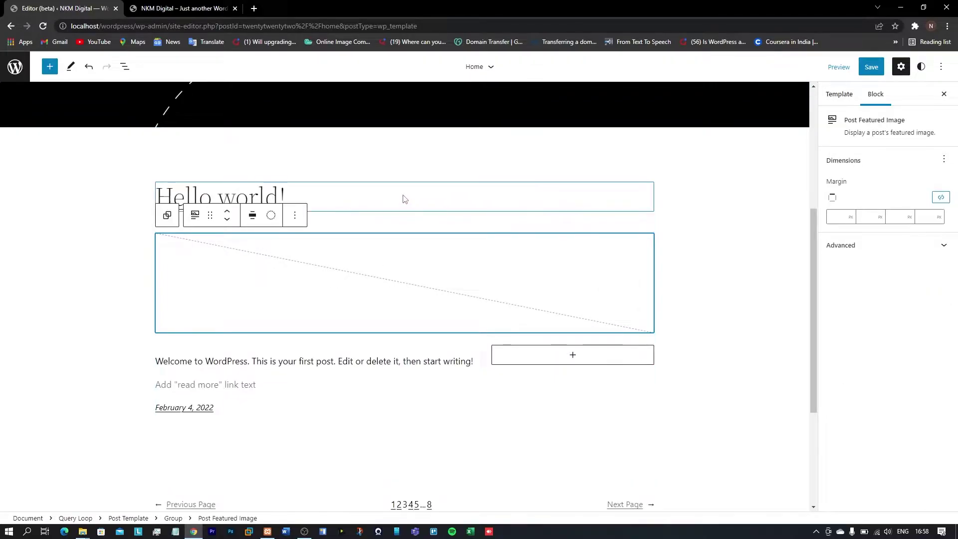
click(402, 199)
click(311, 174)
click(342, 373)
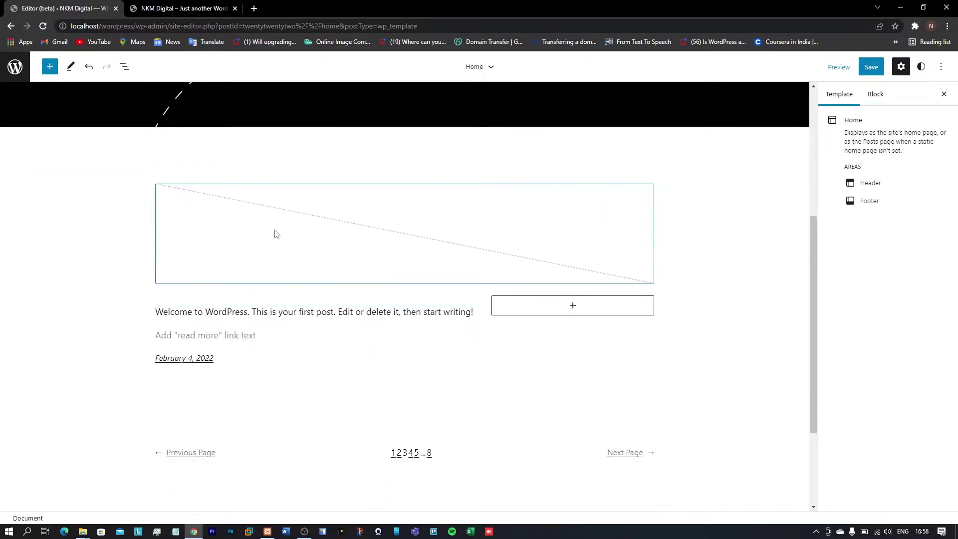
- Remove the post featured image, the post excerpt and the remaining post content between the header and footer
click(310, 218)
click(297, 163)
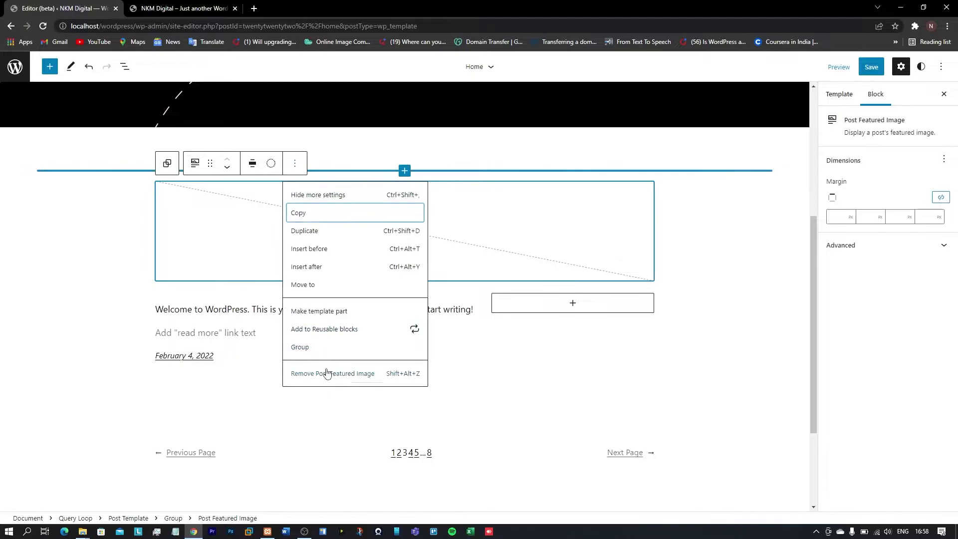
click(300, 372)
click(353, 209)
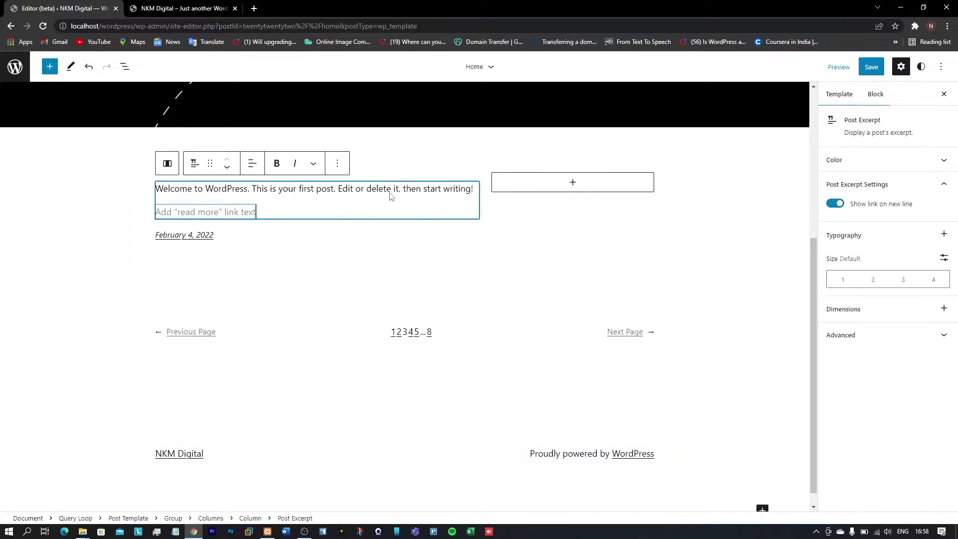
click(338, 163)
click(364, 374)
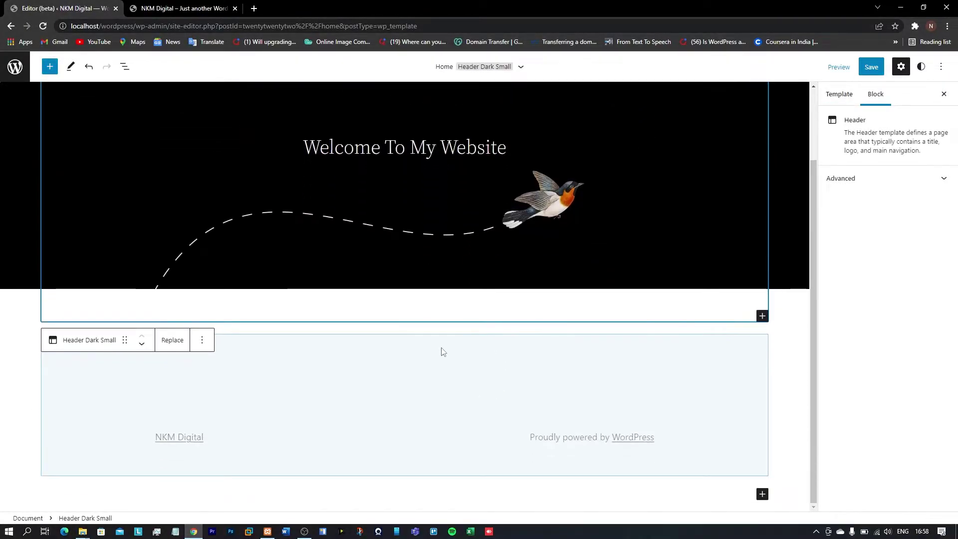
- Insert a Columns block with the 50 / 50 variation between the header and the footer of the Home template
click(337, 330)
click(405, 328)
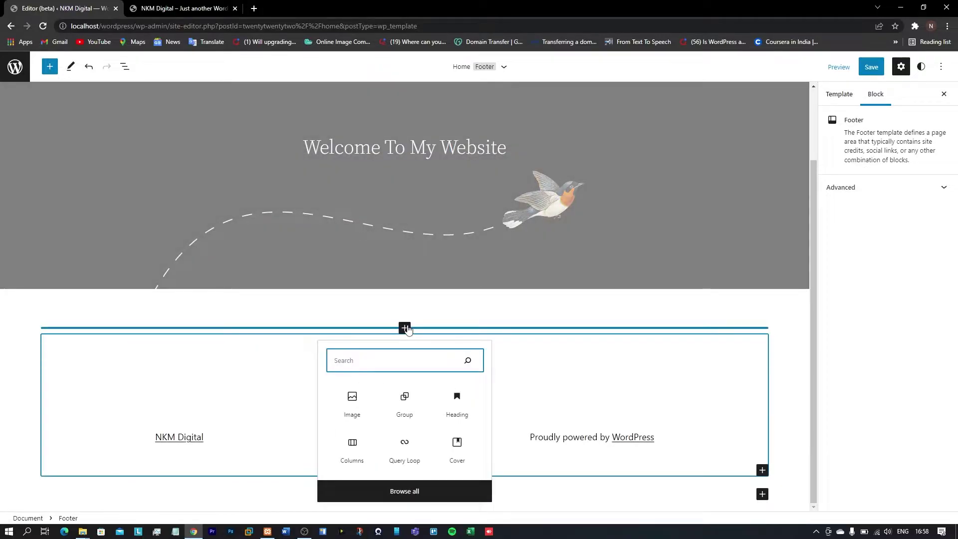
click(353, 444)
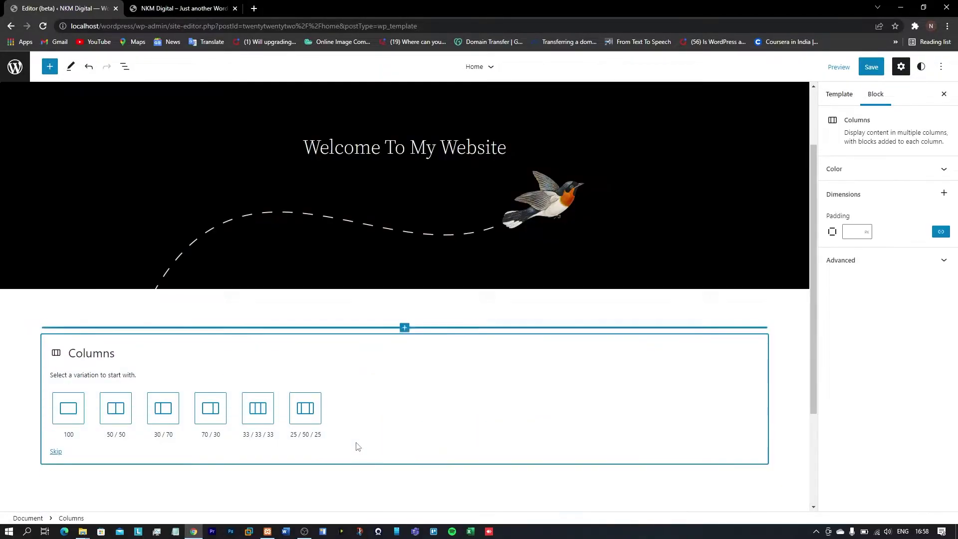
click(116, 412)
- Add an Image block to the first column and upload about us.jpg from the Make website images folder in Downloads
click(404, 344)
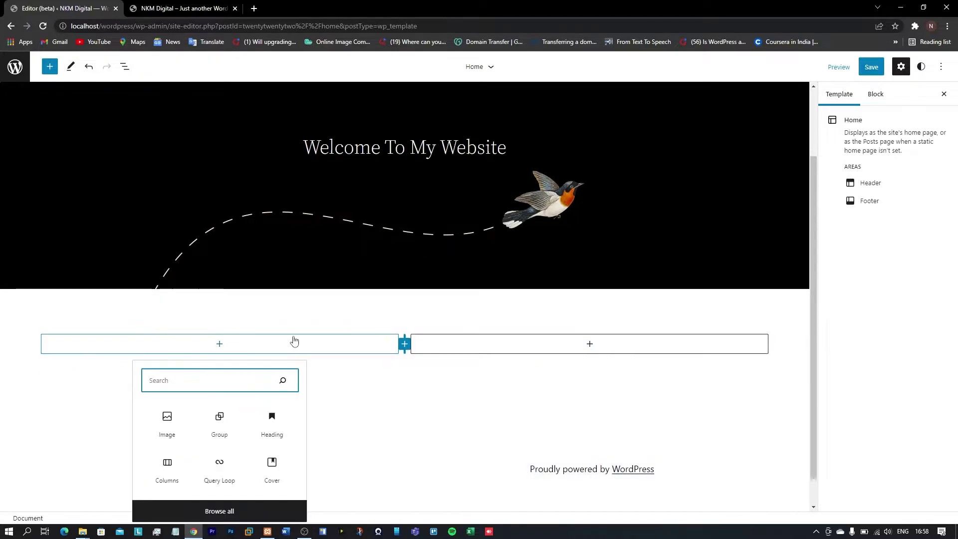
click(169, 422)
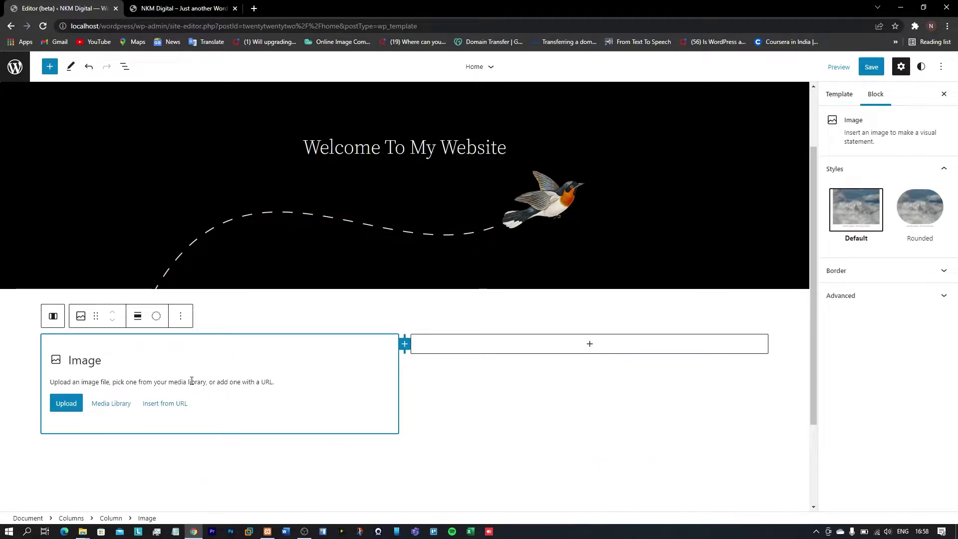
click(66, 403)
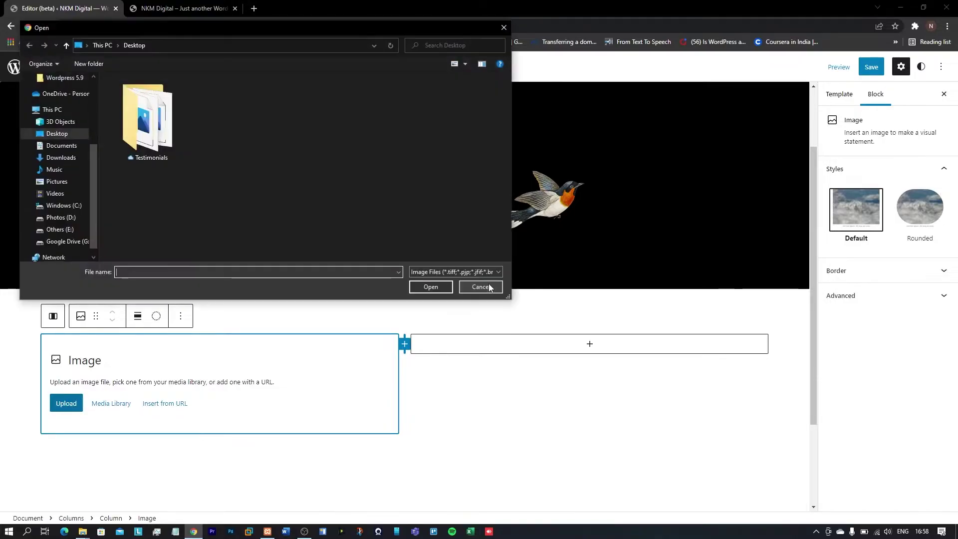
click(60, 157)
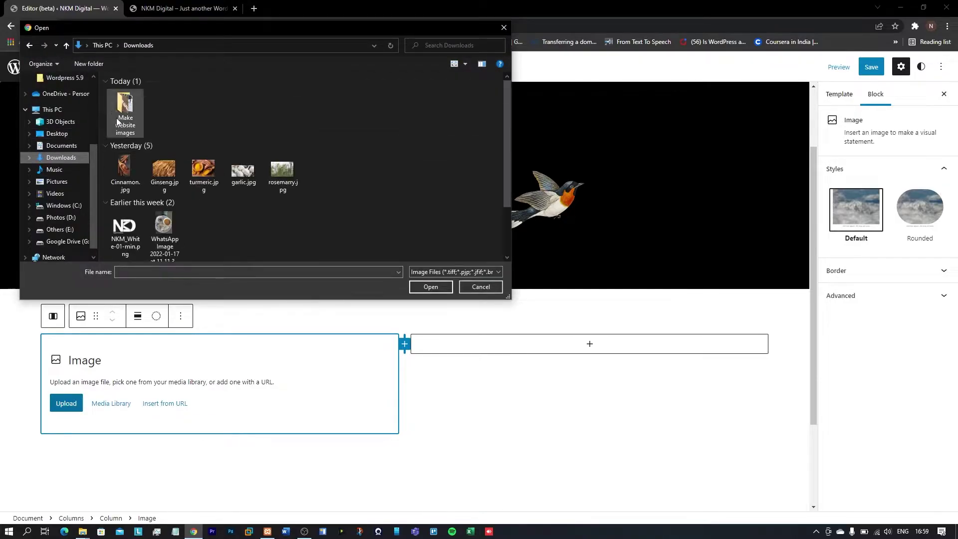
double_click(109, 104)
click(153, 95)
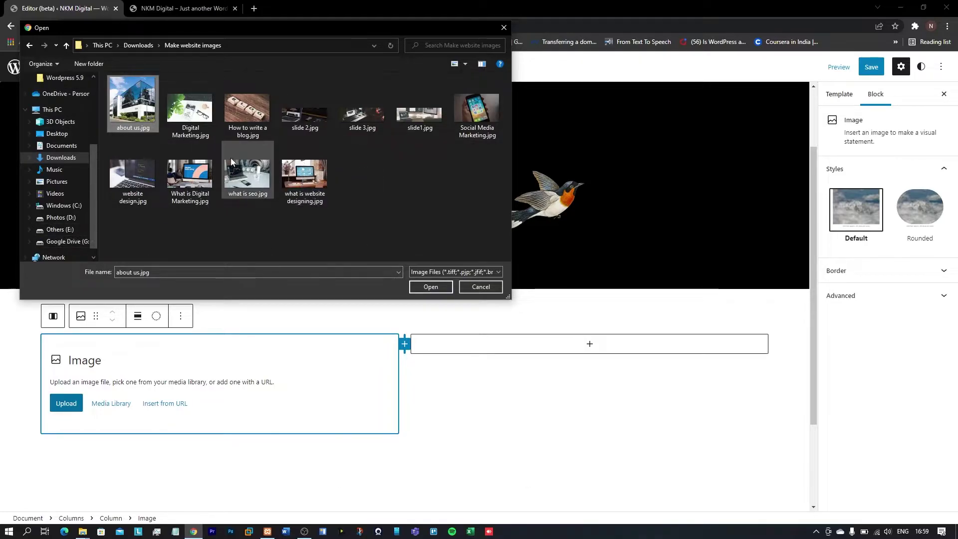
click(438, 287)
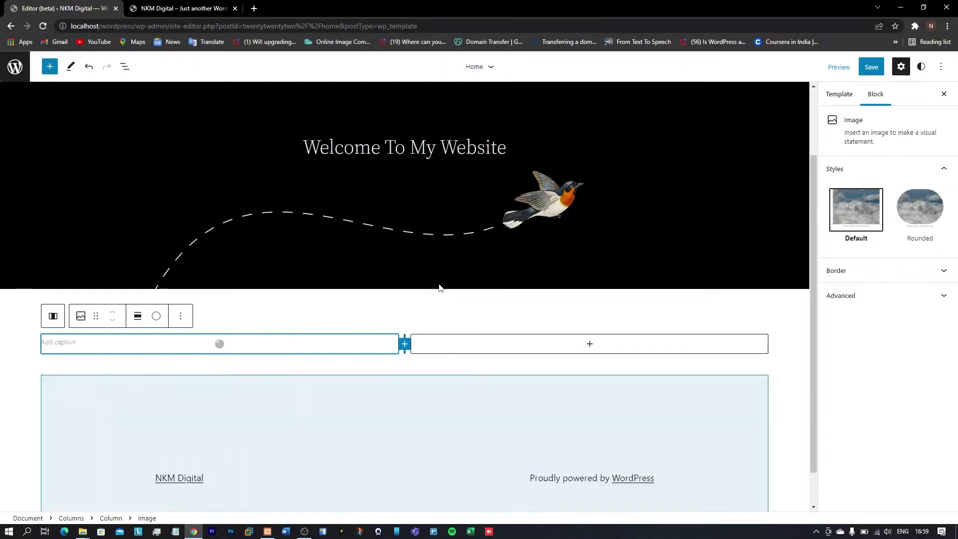
scroll(189, 245, down, 5)
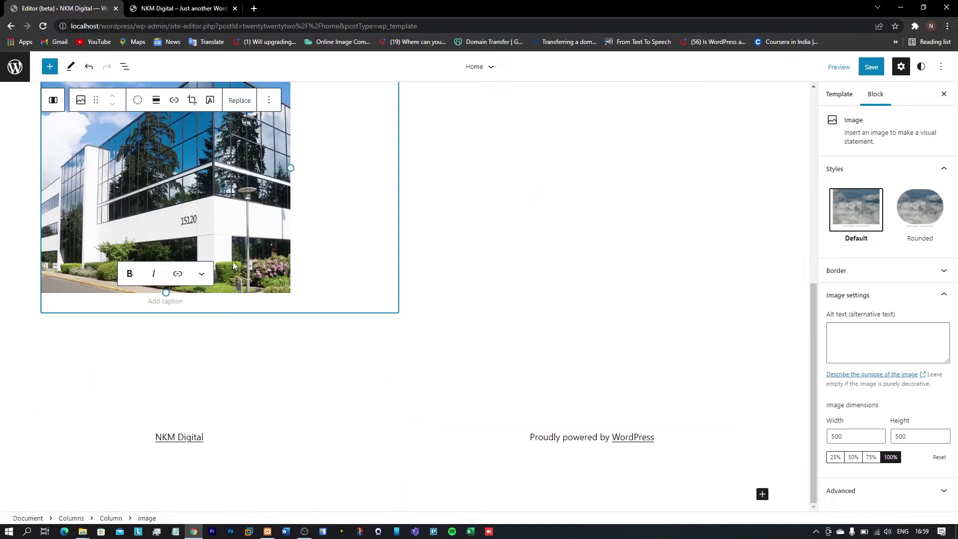
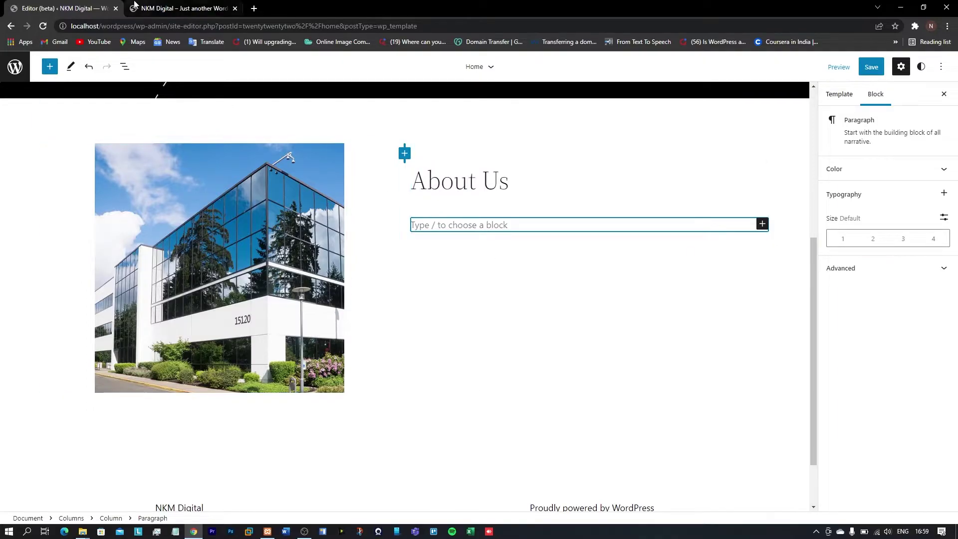
- Close the website preview's browser tab and open lipsum.com in a new one
middle_click(174, 11)
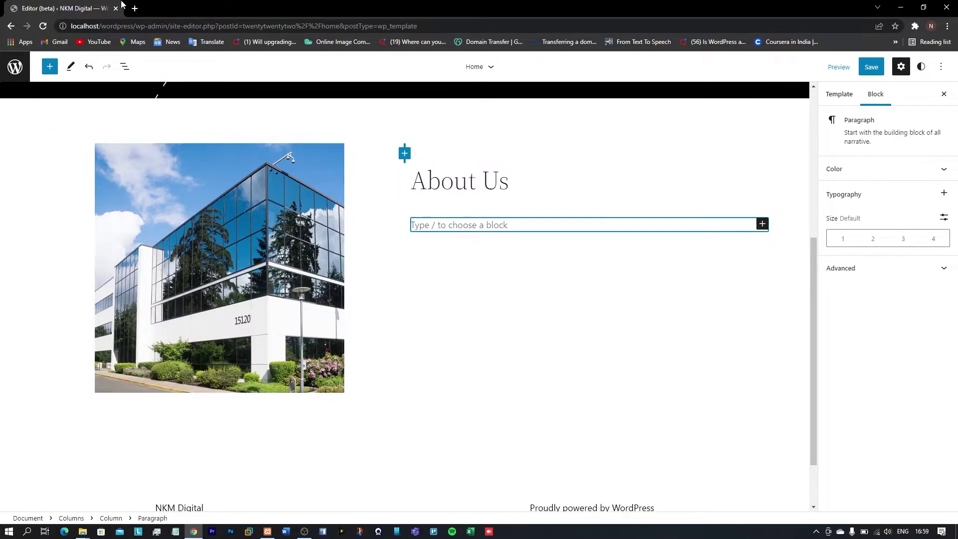
click(134, 9)
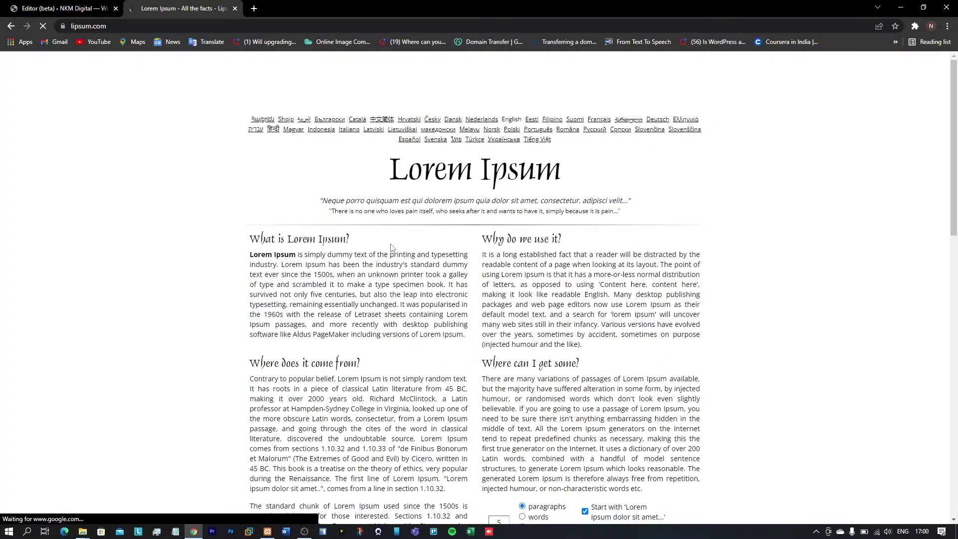
key(ctrl+shift+Tab)
click(160, 10)
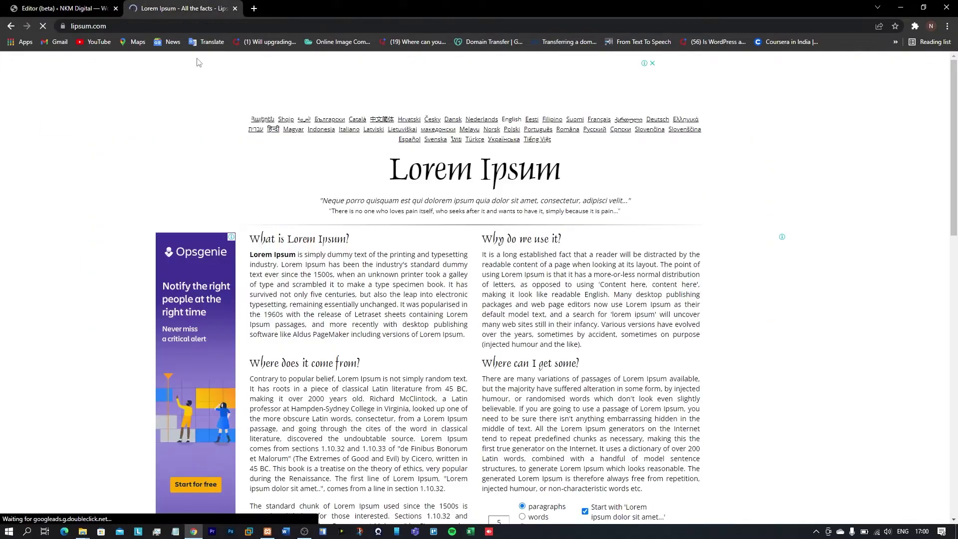
- Copy the "What is Lorem Ipsum?" paragraph and paste it into the empty paragraph under the About Us heading in the WordPress editor
drag(489, 342, 466, 336)
click(263, 263)
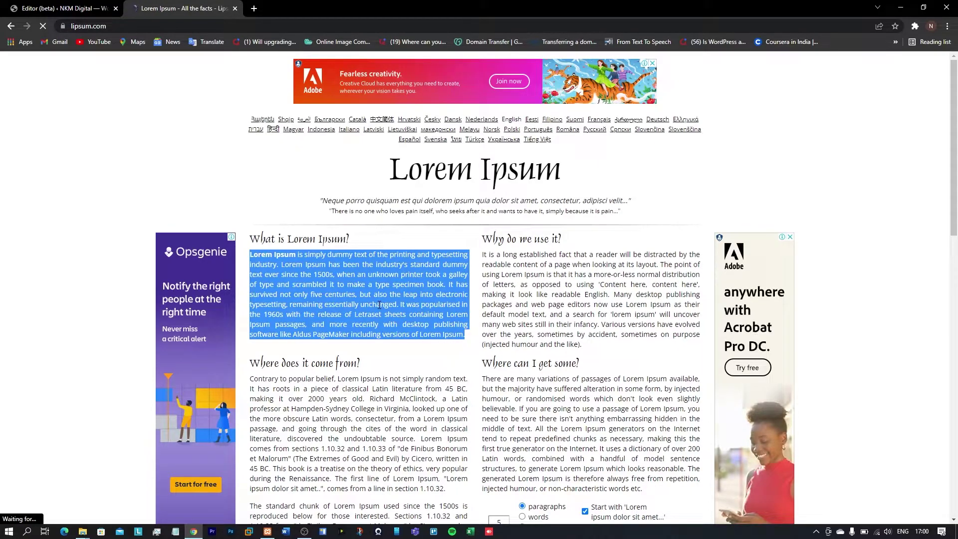
key(ctrl+c)
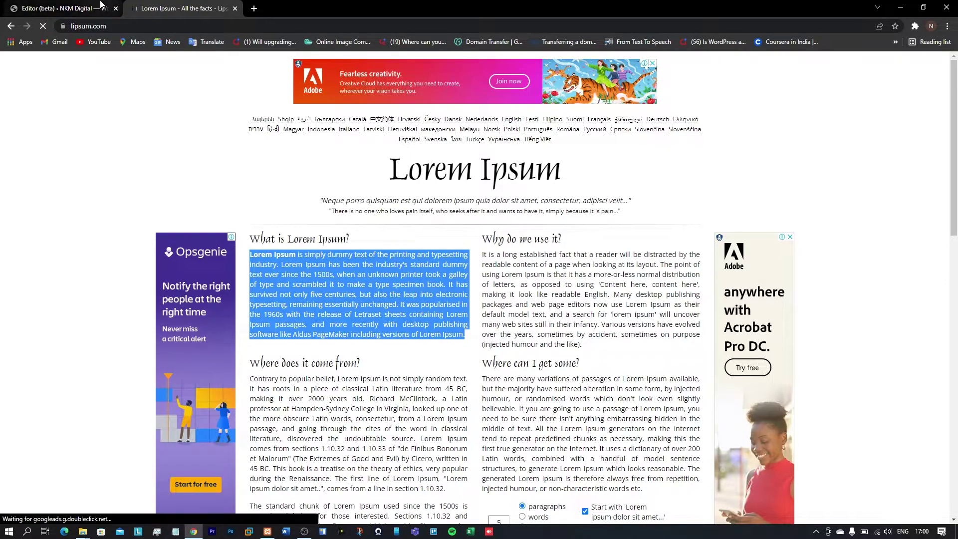
key(ctrl+Tab)
click(487, 224)
key(ctrl+v)
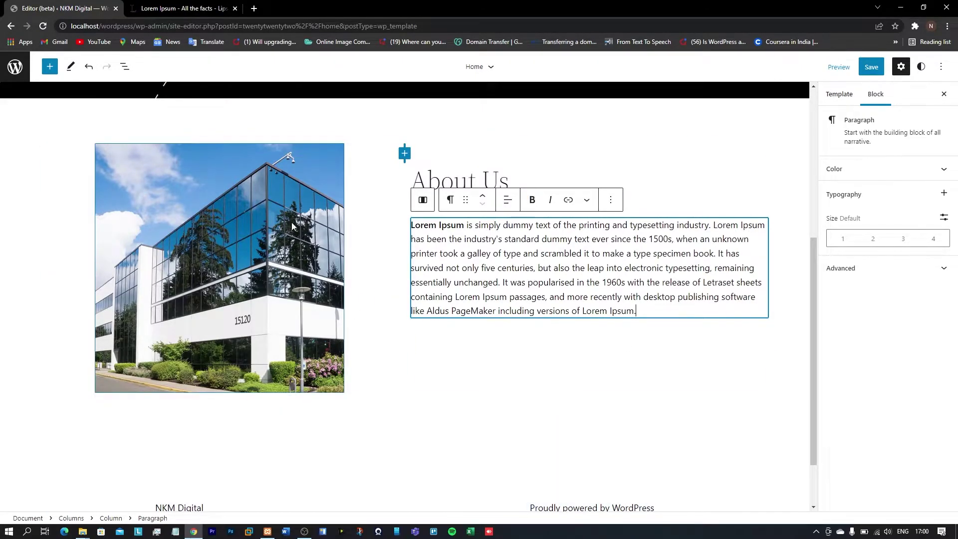
click(644, 366)
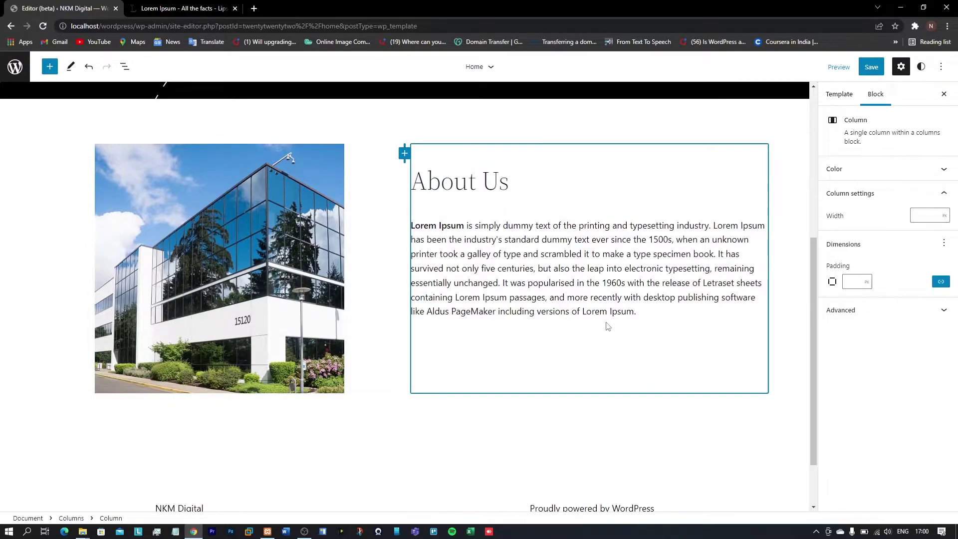
scroll(606, 325, up, 2)
scroll(607, 326, down, 1)
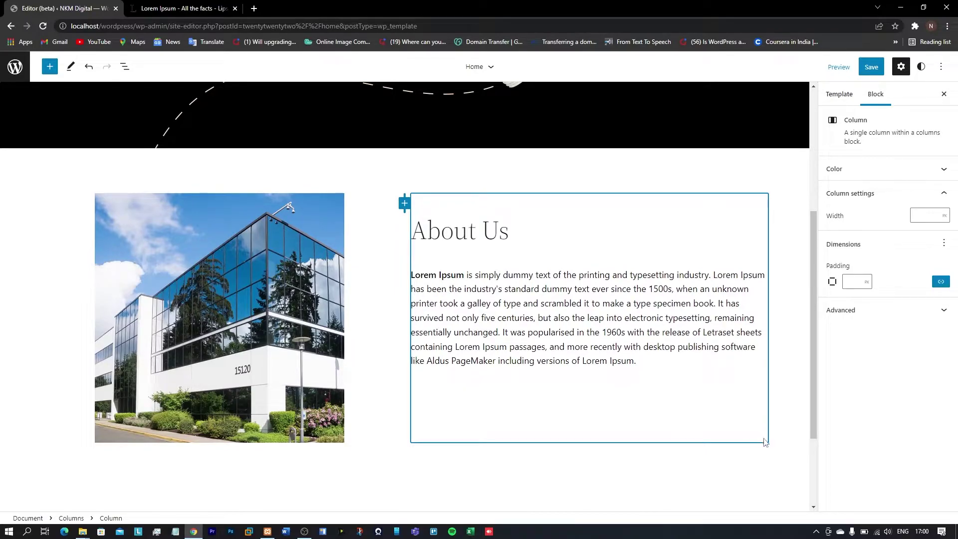
scroll(774, 444, down, 2)
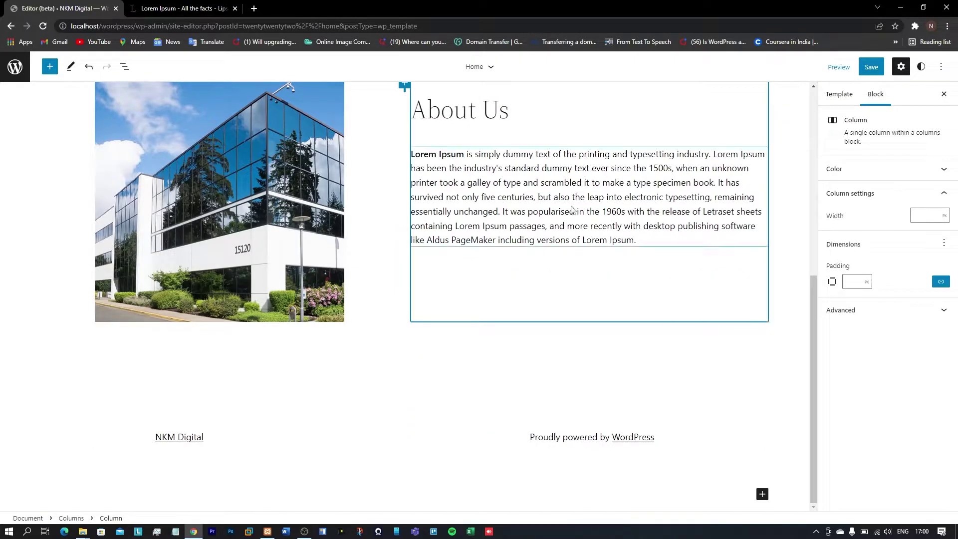
scroll(656, 300, up, 2)
scroll(652, 367, down, 2)
scroll(652, 368, down, 1)
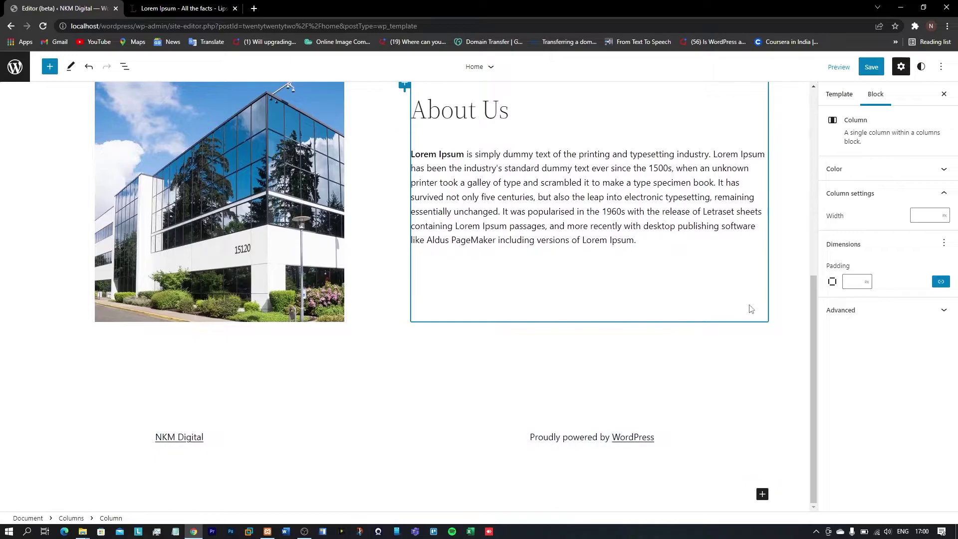
click(593, 349)
click(648, 295)
scroll(760, 322, up, 1)
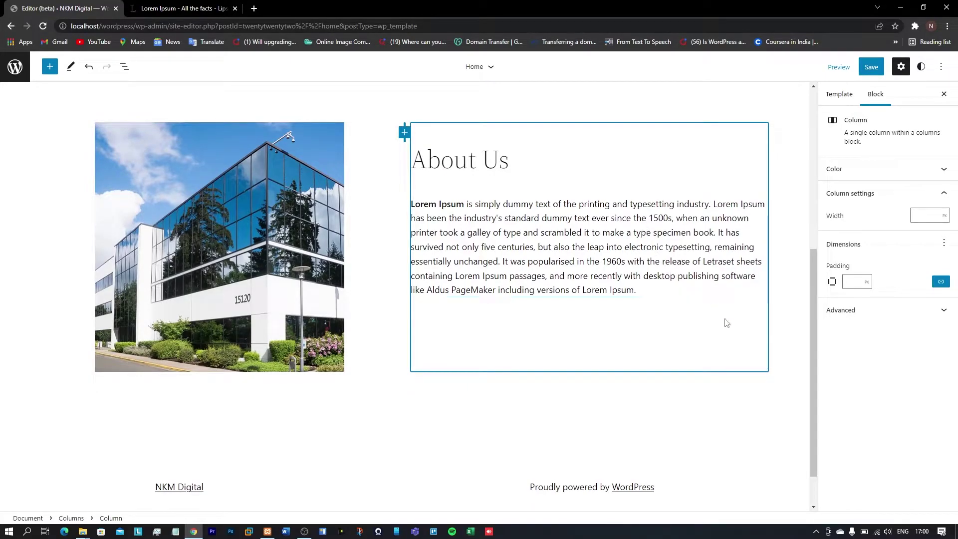
click(797, 323)
click(762, 369)
click(873, 314)
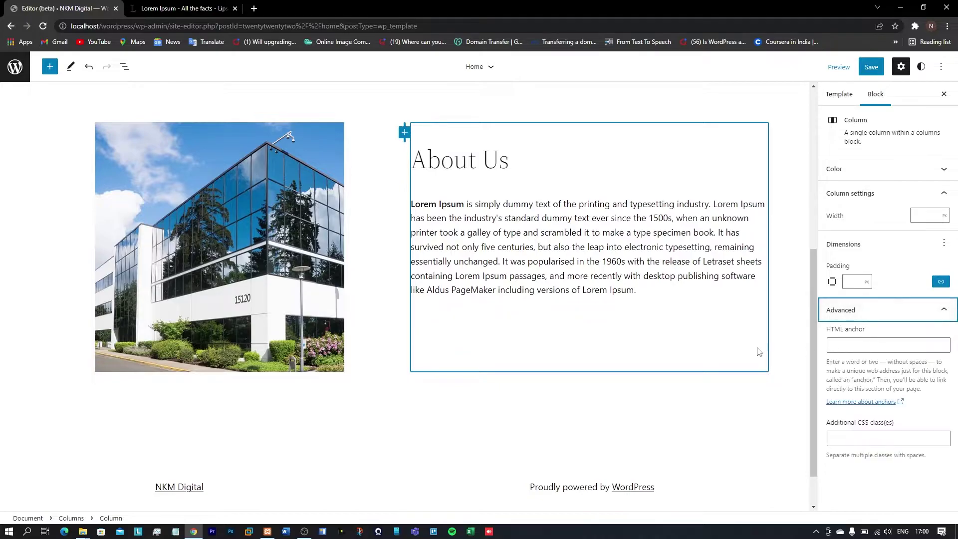
click(753, 388)
scroll(730, 362, down, 1)
click(496, 284)
scroll(619, 277, up, 2)
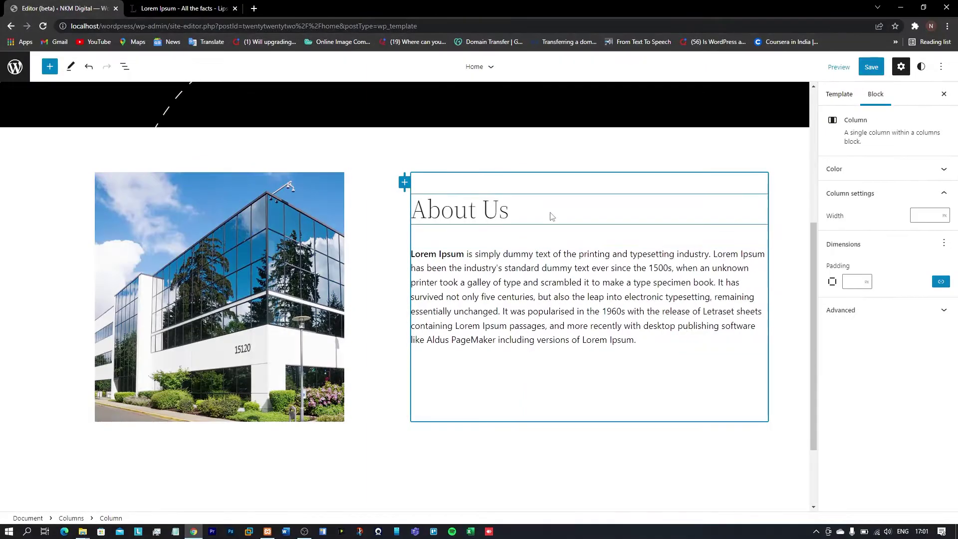
click(552, 209)
click(758, 417)
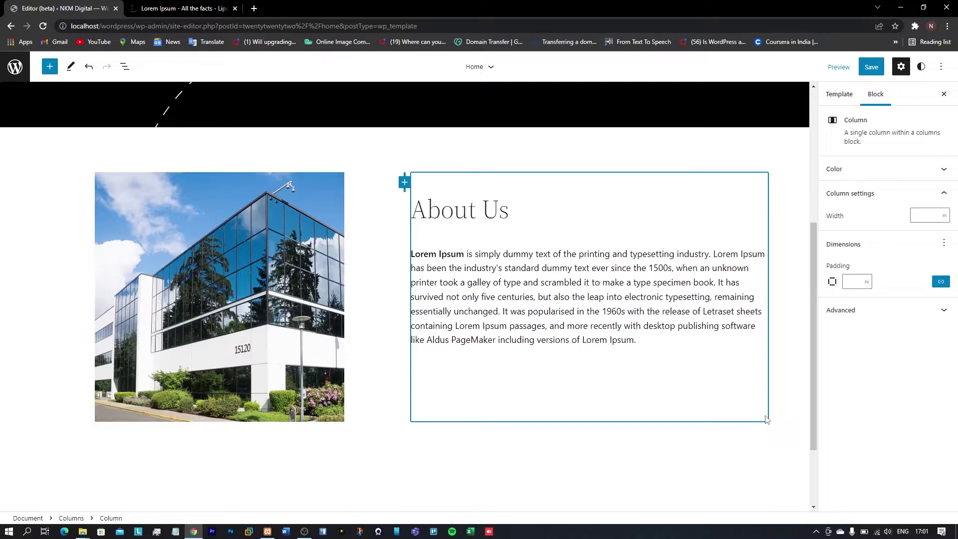
click(780, 418)
click(743, 394)
scroll(742, 392, down, 2)
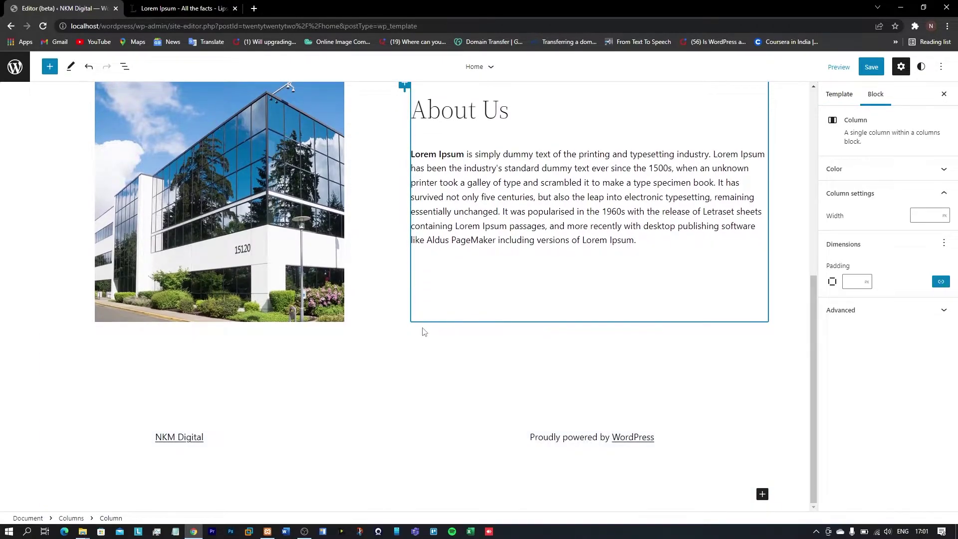
click(420, 321)
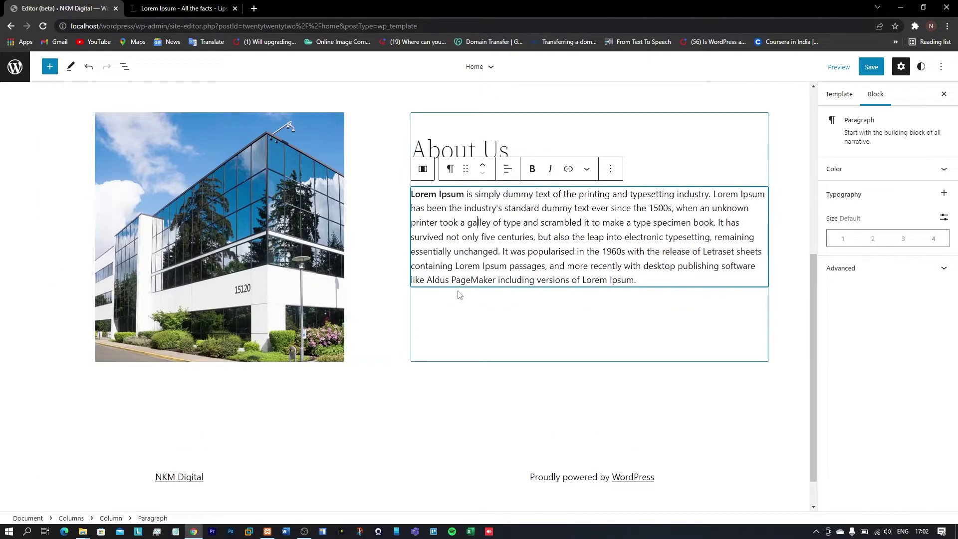
- Insert a Columns block with the single-column 100 variation between the About Us section and the footer
click(408, 381)
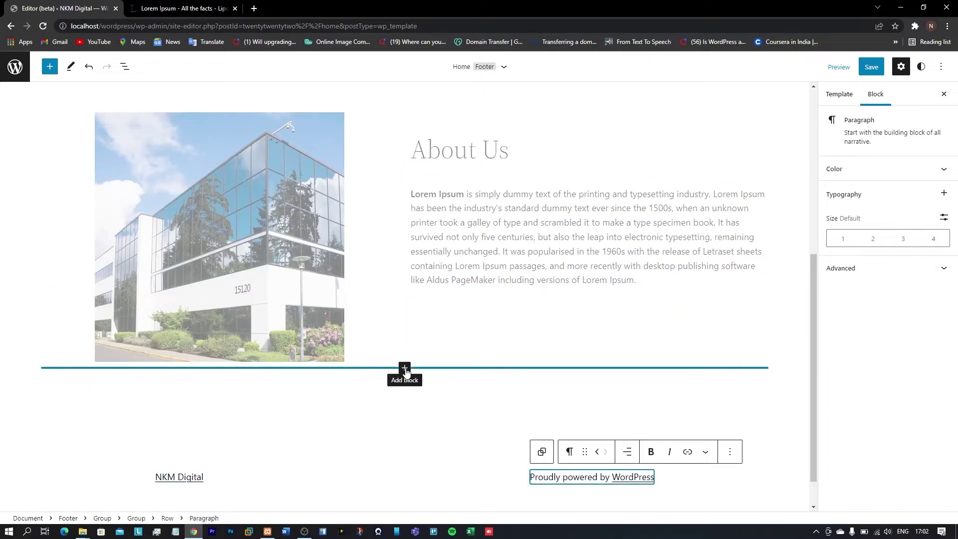
click(405, 368)
click(357, 303)
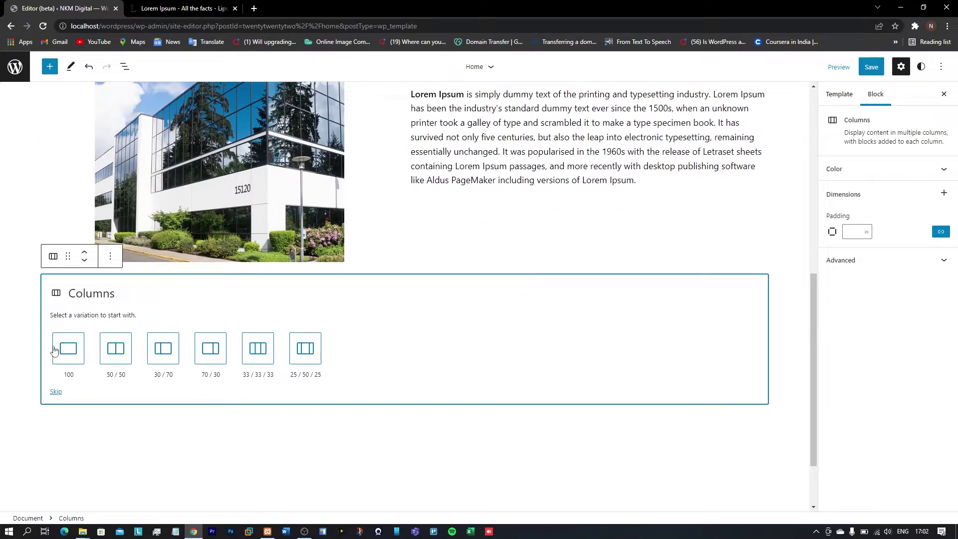
click(70, 351)
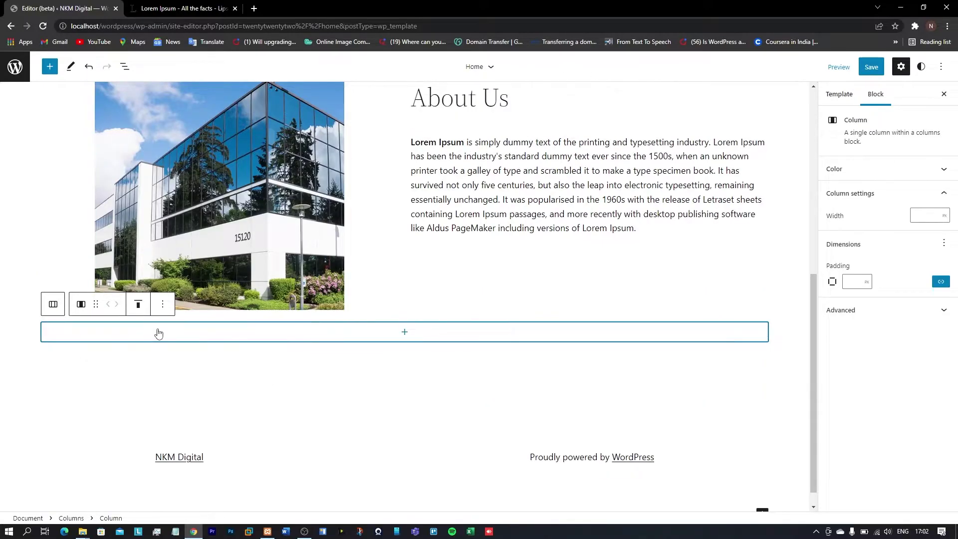
- Add a heading reading "Our Services" to the new single column and center its text
click(408, 336)
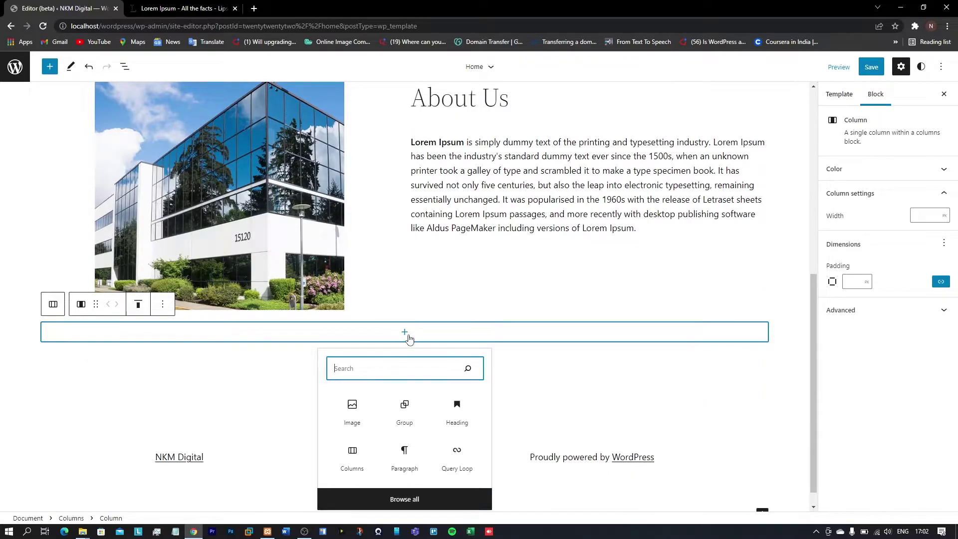
click(463, 408)
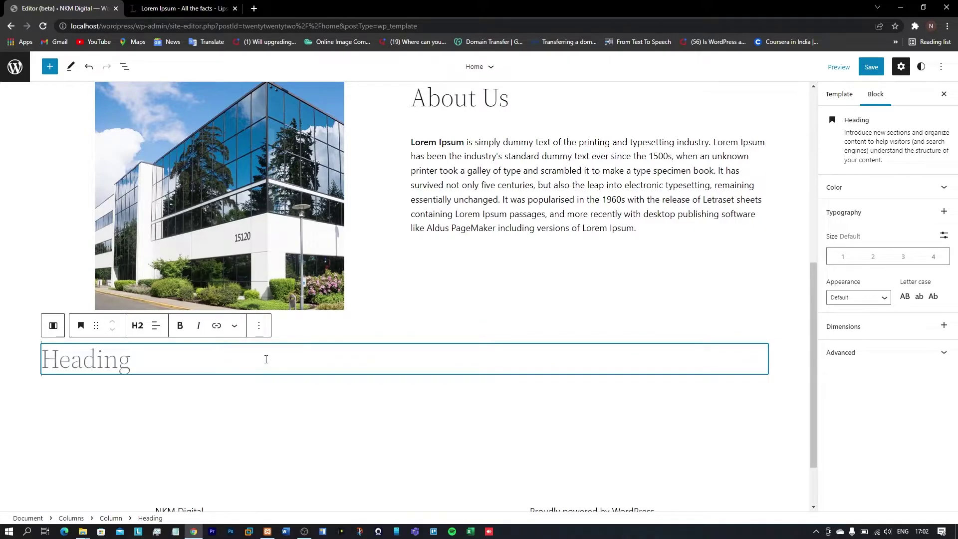
text(Our Services)
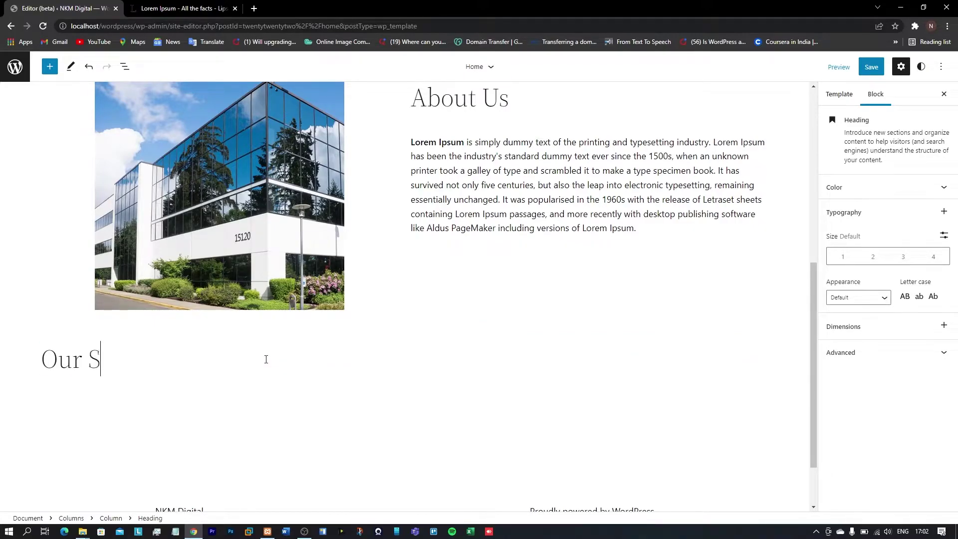
click(157, 325)
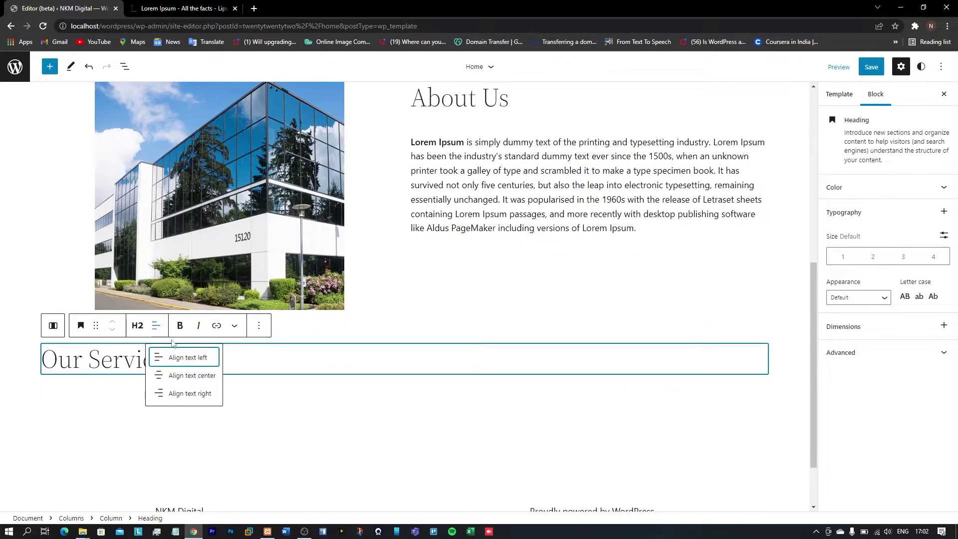
click(183, 375)
- Insert a nested Columns block with the 33 / 33 / 33 variation below the Our Services heading
click(434, 388)
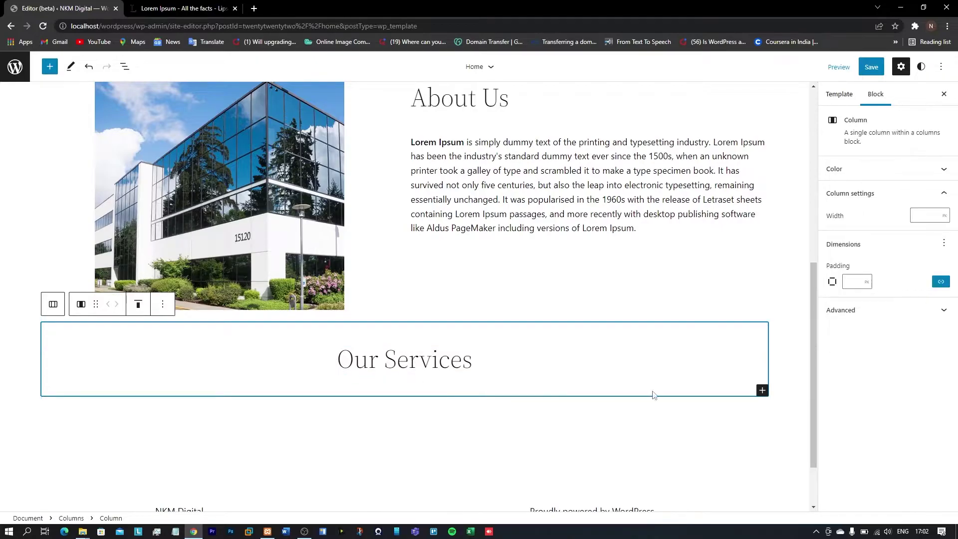
click(762, 390)
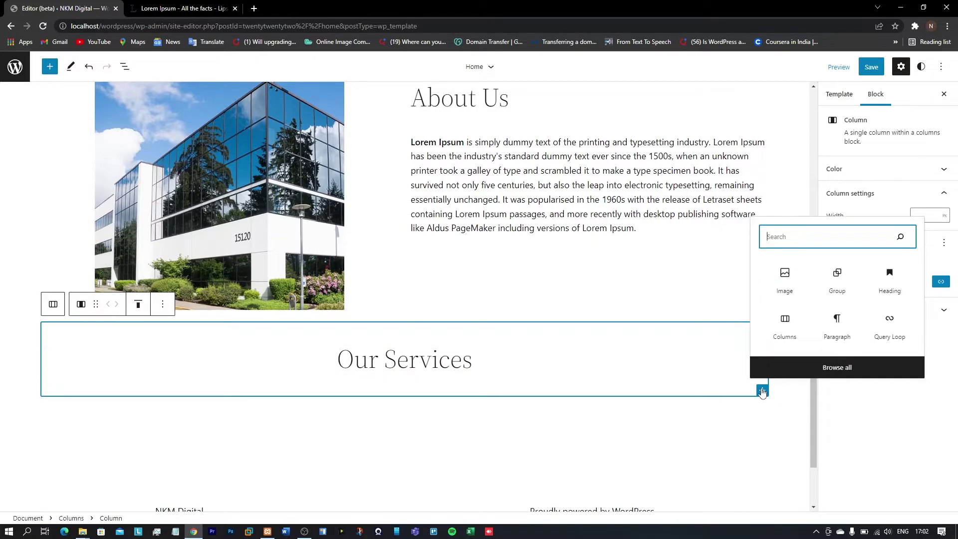
click(785, 321)
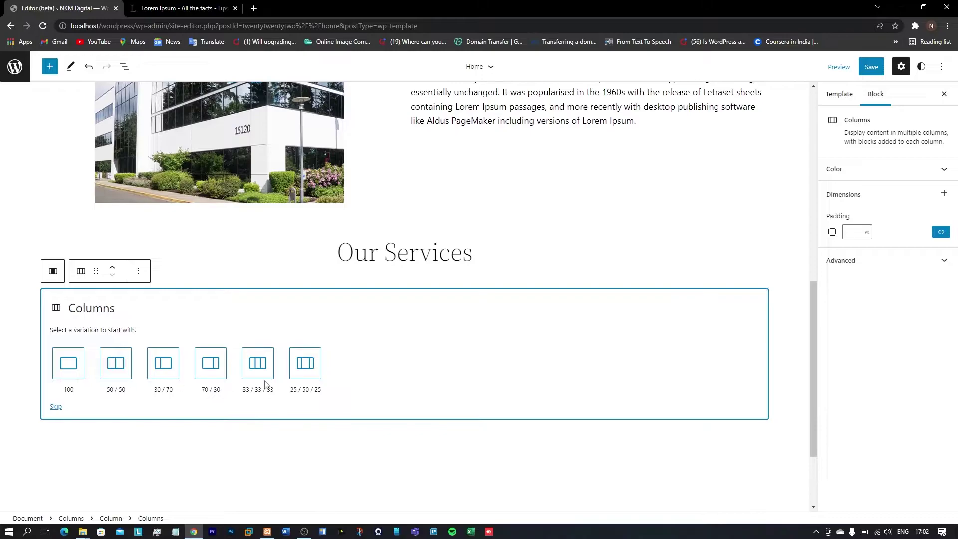
click(258, 365)
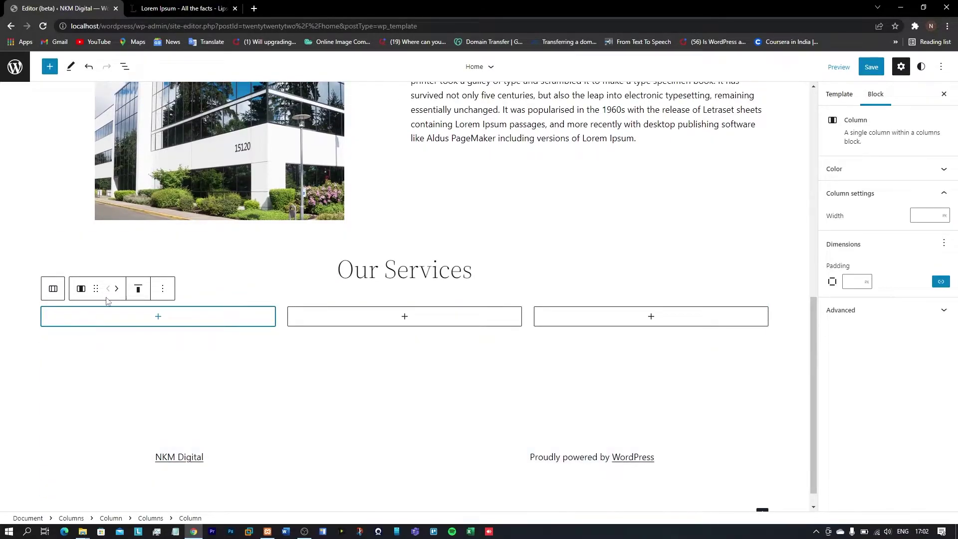
- Add an Image block to the first services column and upload Social Media Marketing.jpg into it
click(161, 321)
click(107, 397)
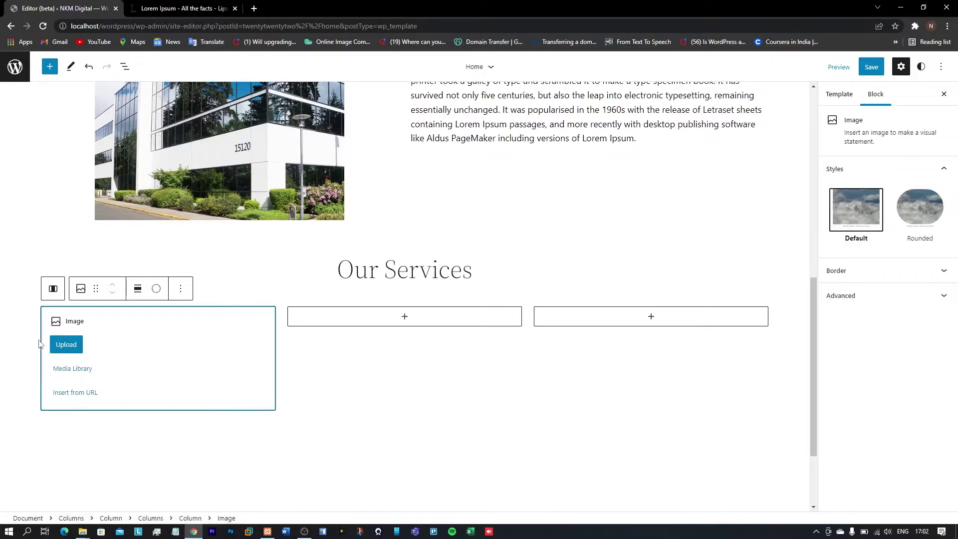
click(66, 345)
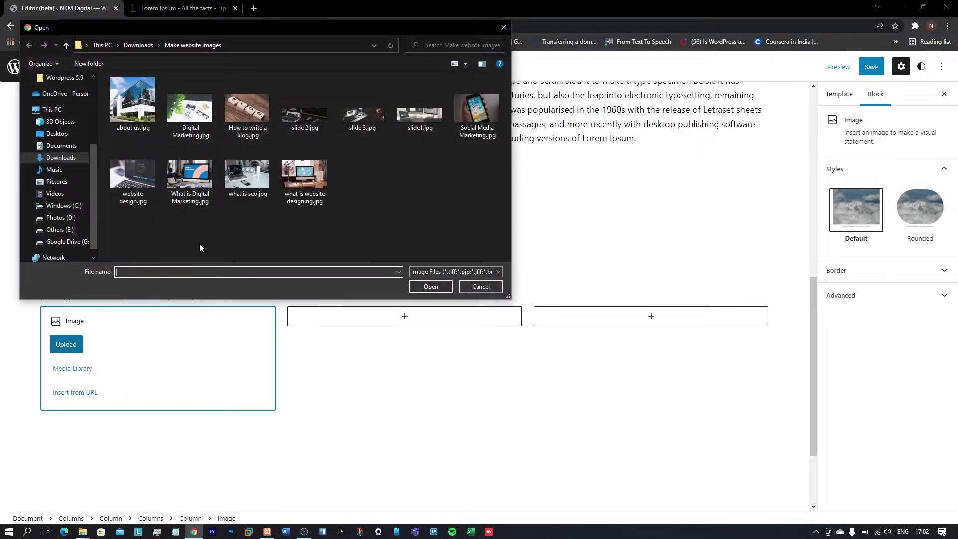
click(492, 109)
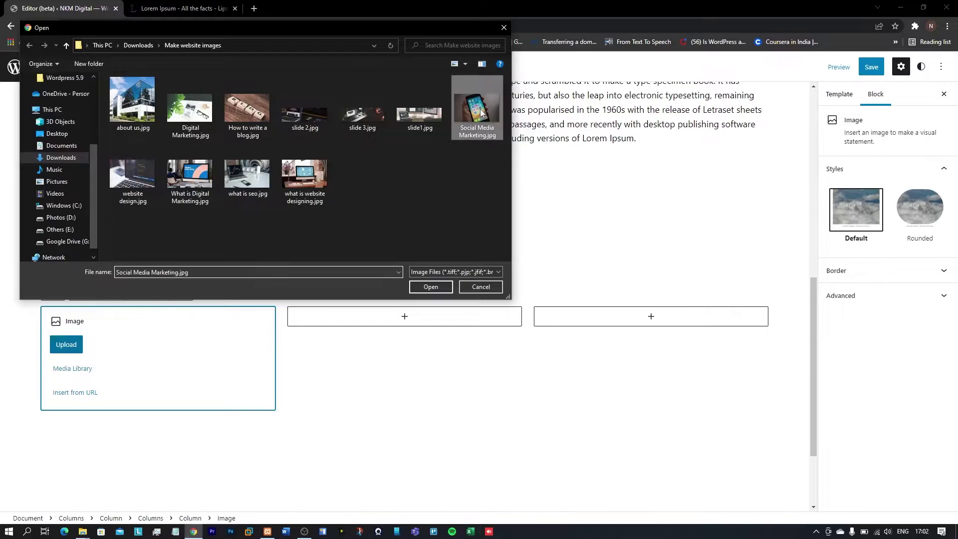
click(430, 287)
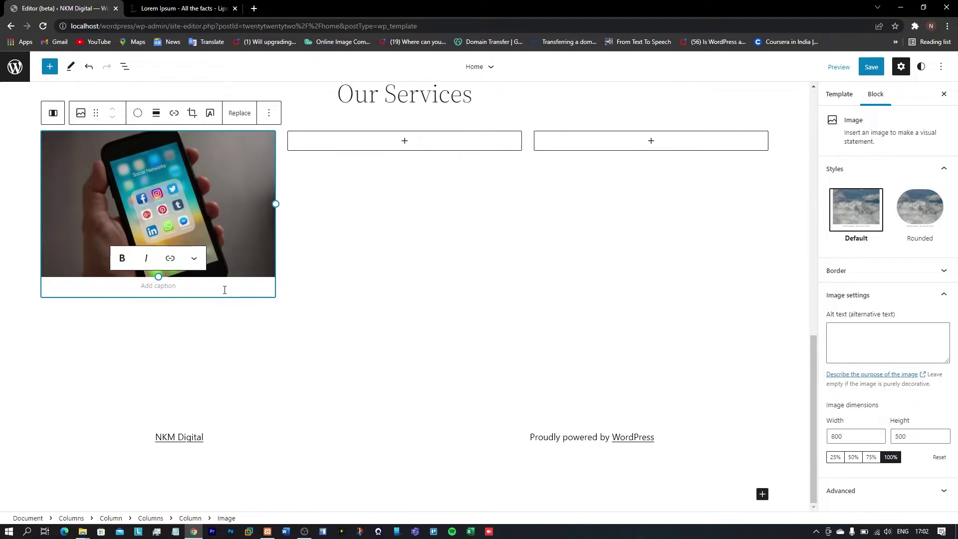
- Center-align the social media image in the first services column
click(242, 248)
click(138, 133)
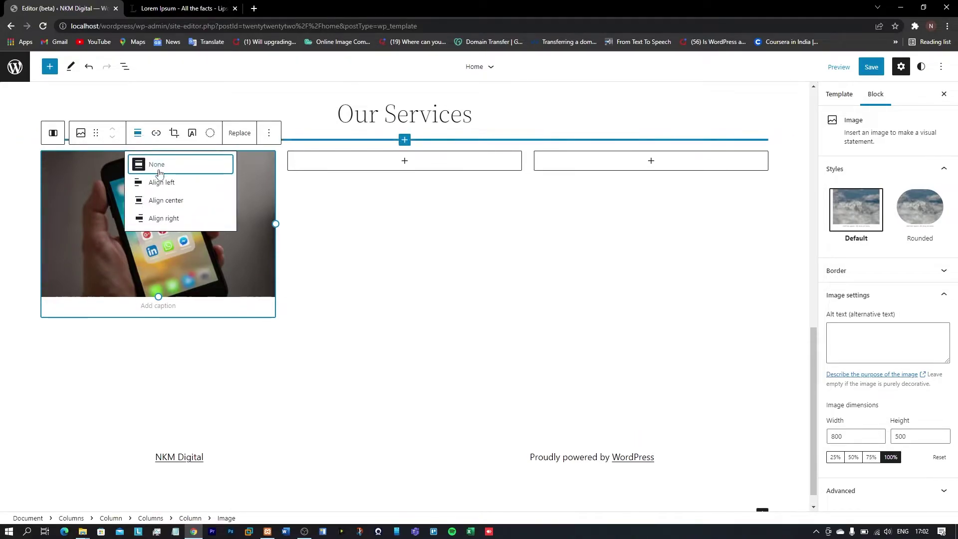
click(171, 202)
click(178, 309)
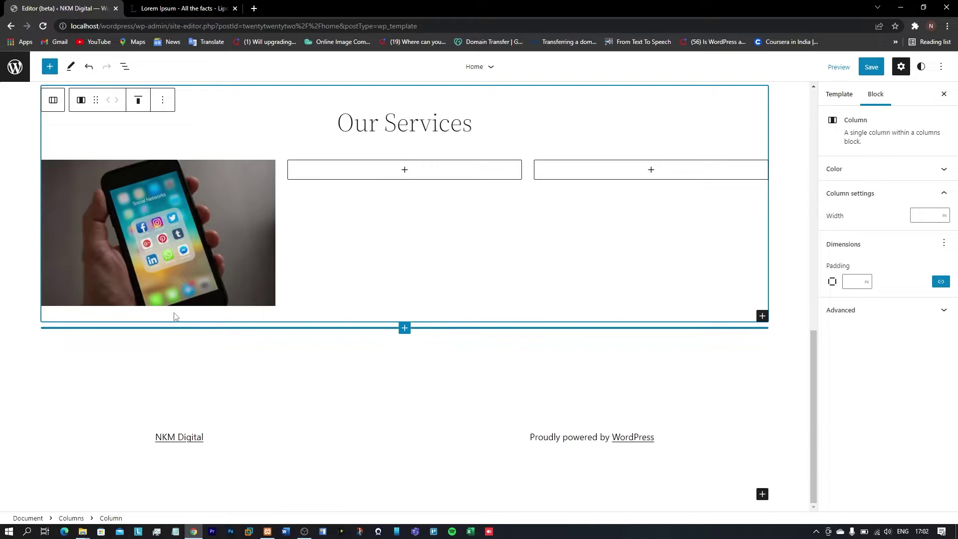
- Add an Image block with website design.jpg uploaded to the middle services column and center-align it
click(405, 170)
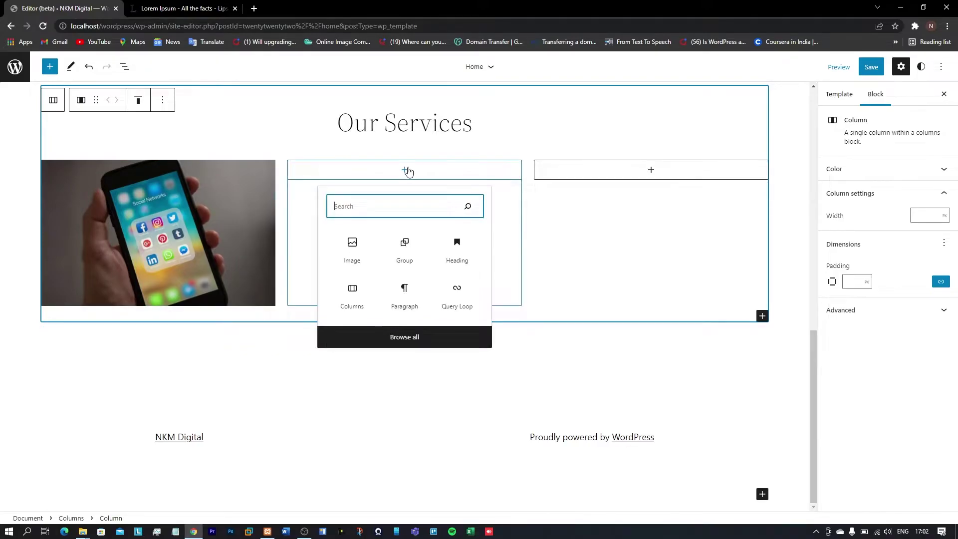
click(352, 248)
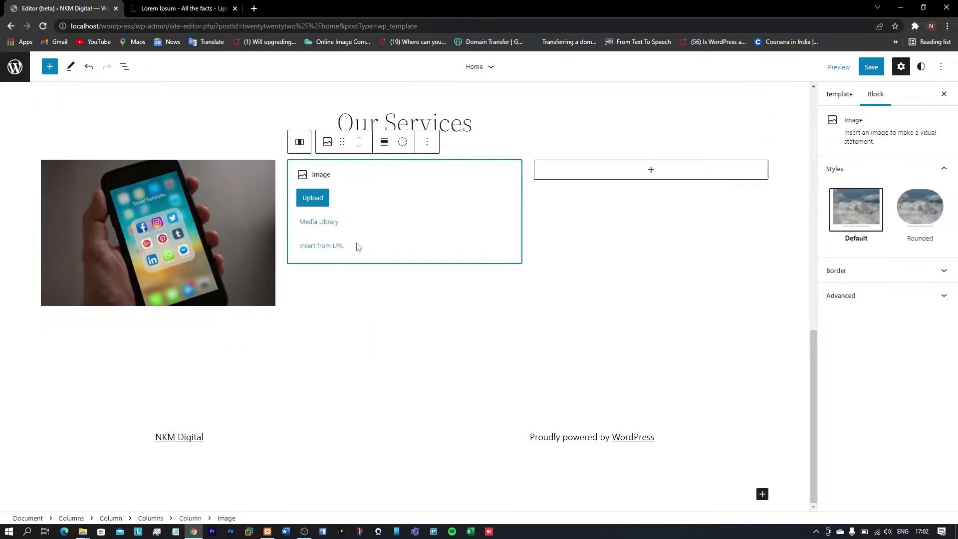
click(312, 202)
click(123, 175)
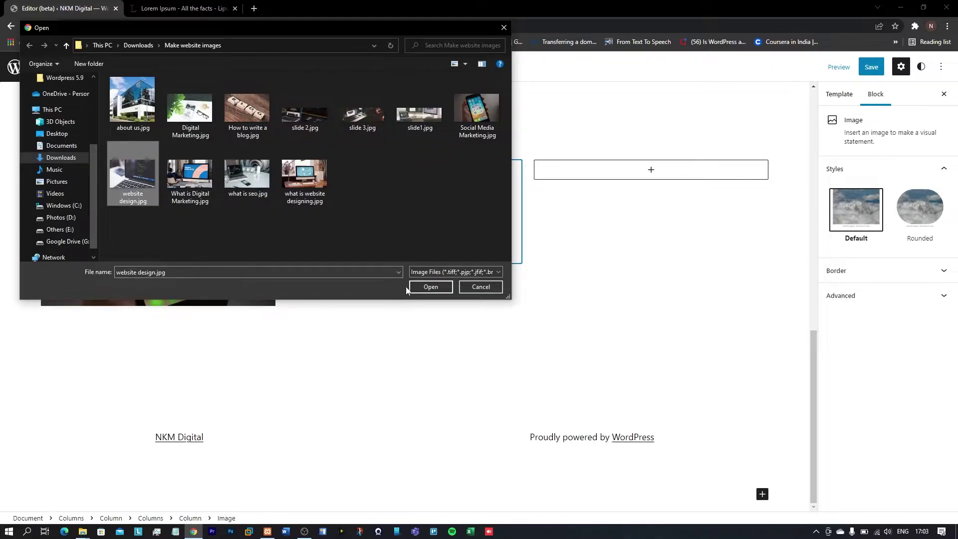
click(433, 288)
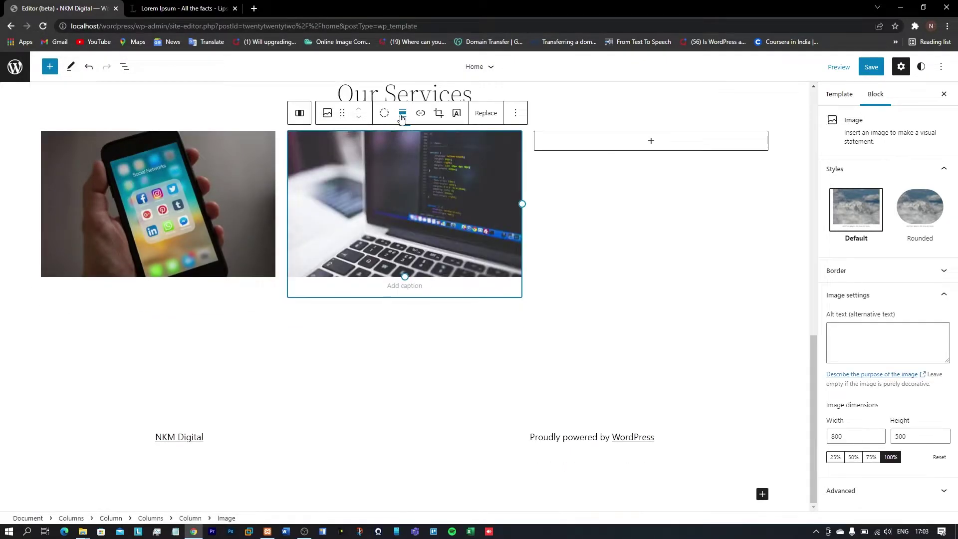
click(403, 113)
click(432, 180)
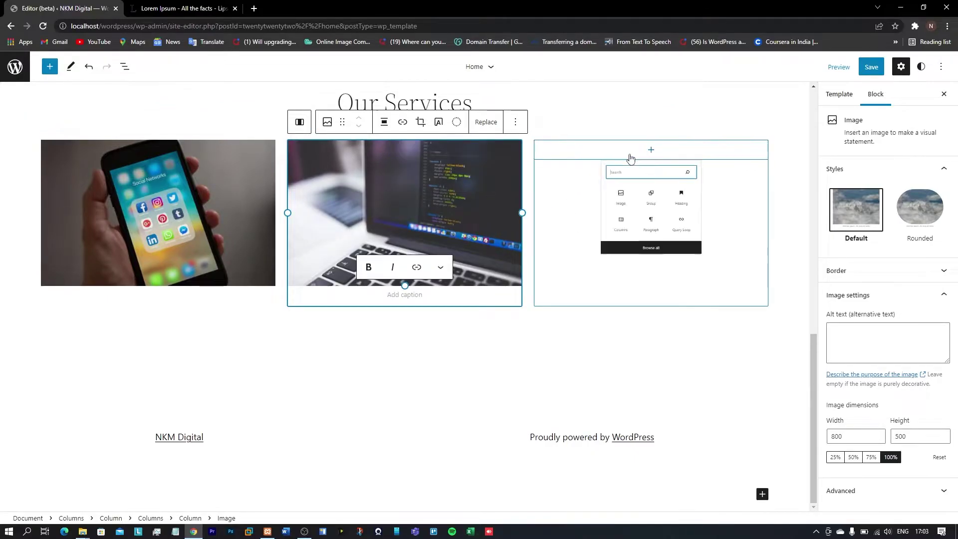
- Add an Image block to the third services column and upload Digital Marketing.jpg into it
click(651, 149)
click(603, 244)
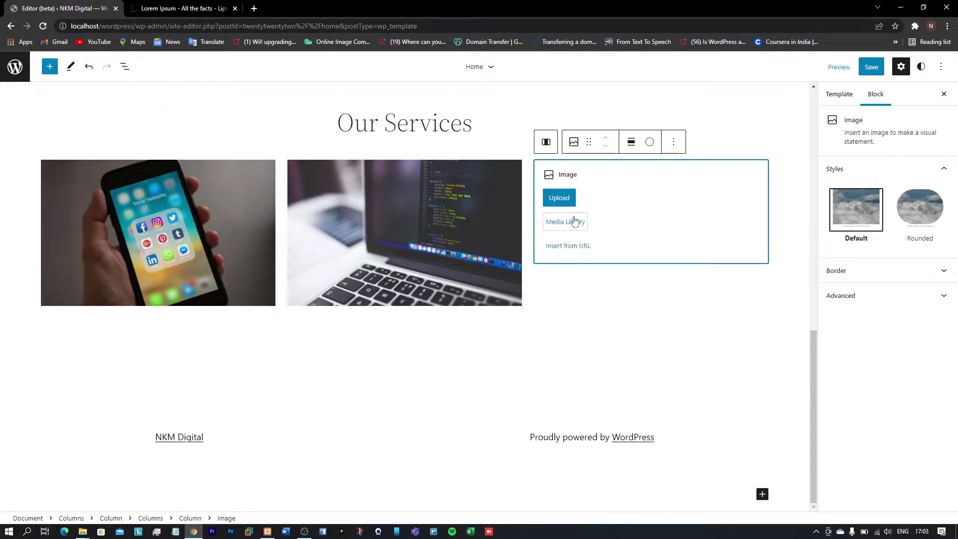
click(557, 198)
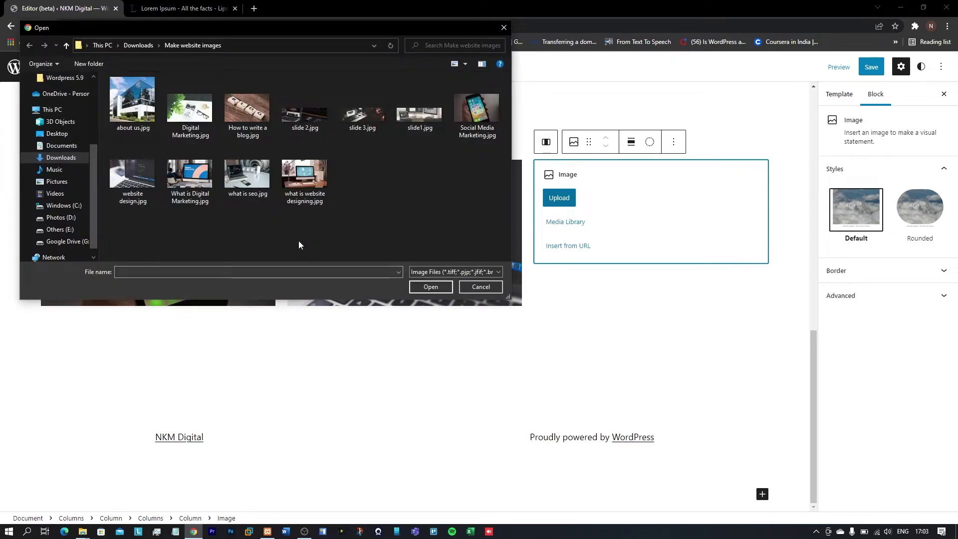
click(187, 116)
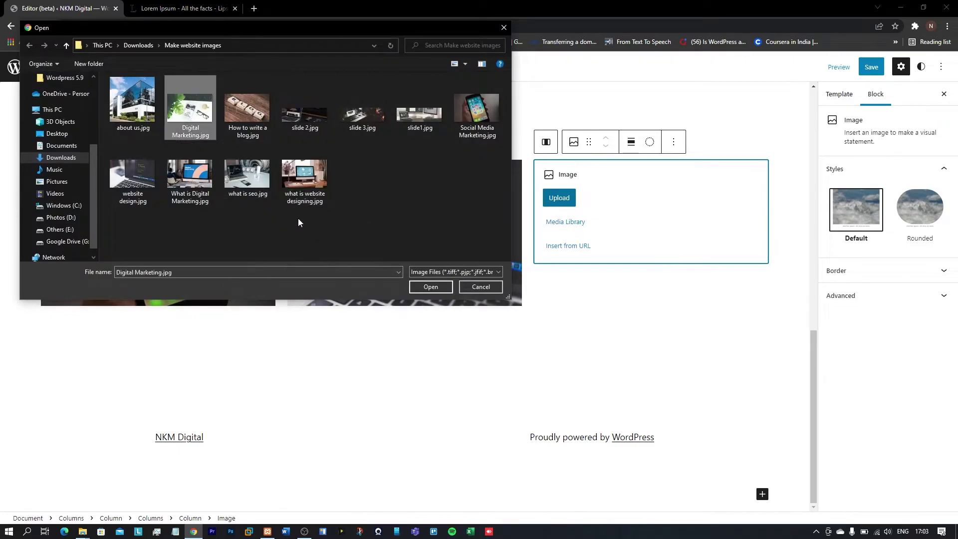
click(432, 287)
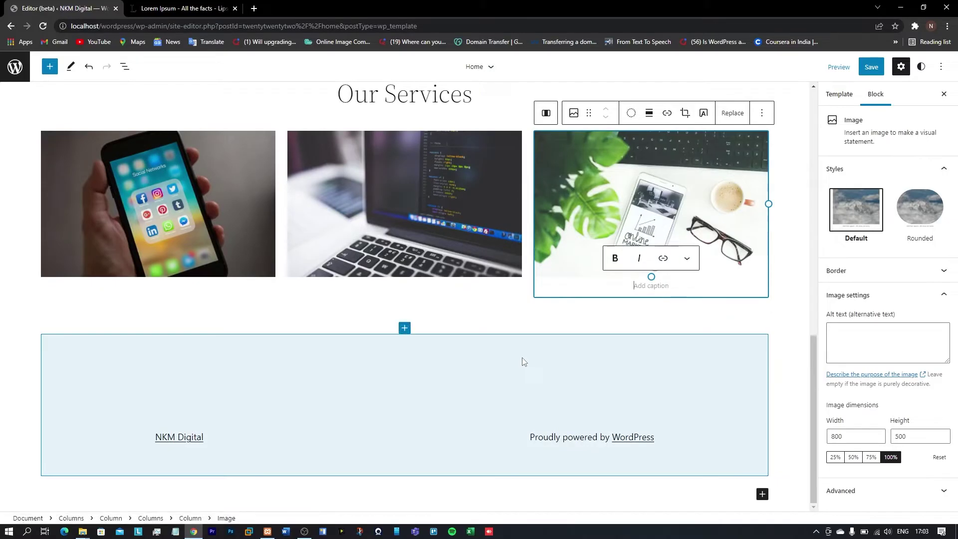
click(500, 323)
scroll(546, 310, up, 4)
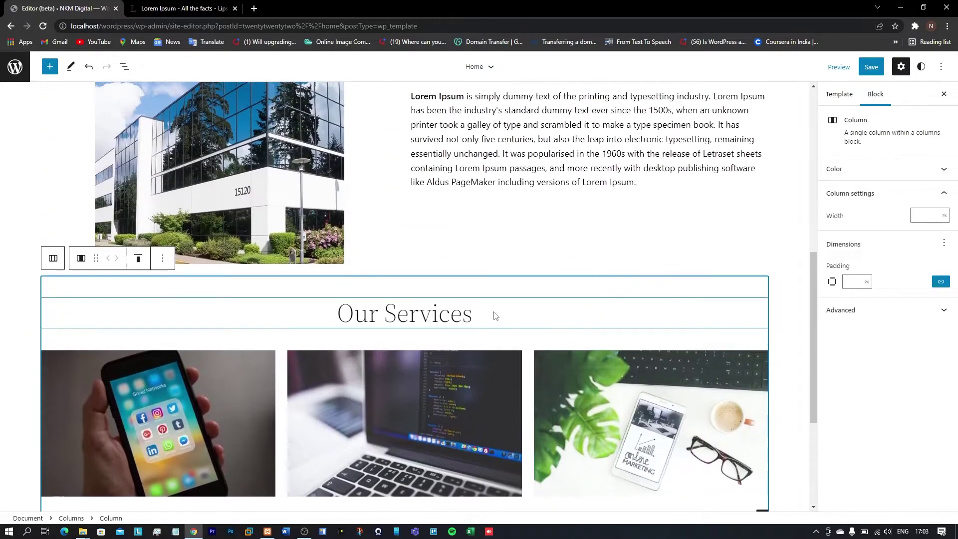
- Caption the first services image "Social Media Marketing"
scroll(156, 349, down, 3)
click(156, 344)
click(145, 354)
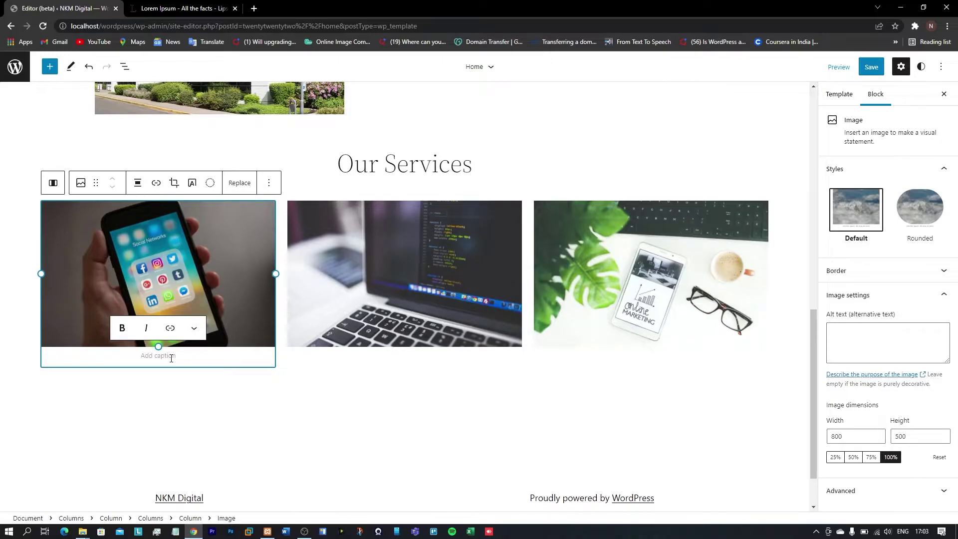
text(Social)
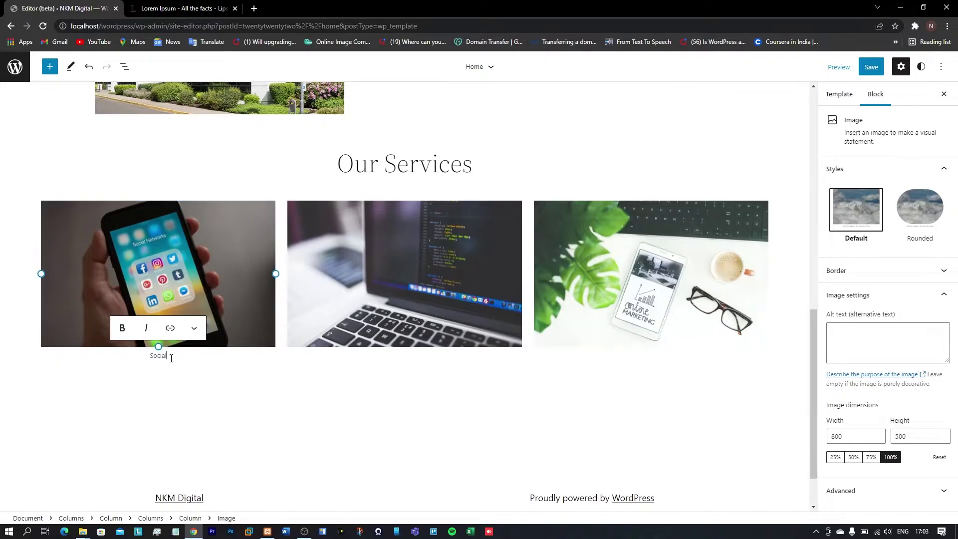
text( Media Marketing)
- Caption the middle services image "Website Development" and the third one "Digital Marketing"
click(404, 355)
text(We)
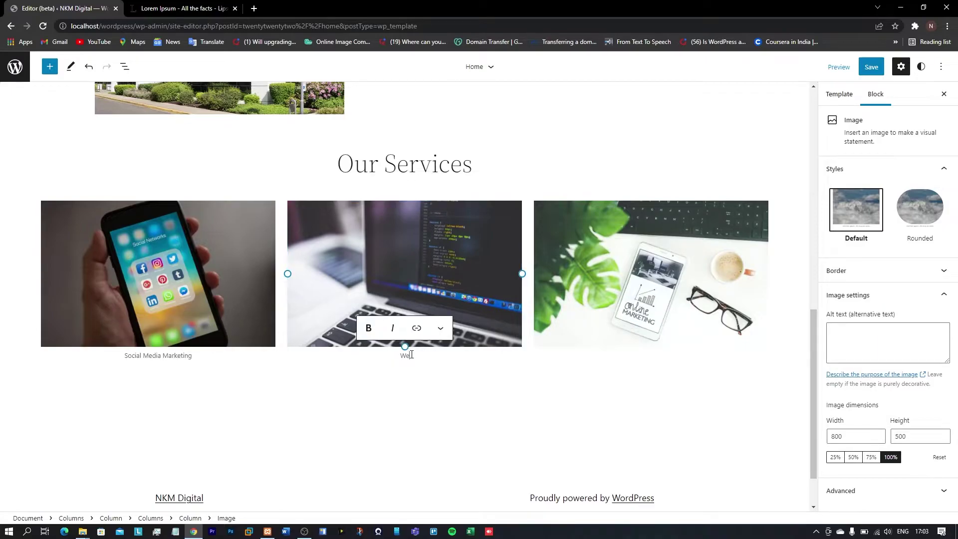
text(bsite Development)
click(646, 356)
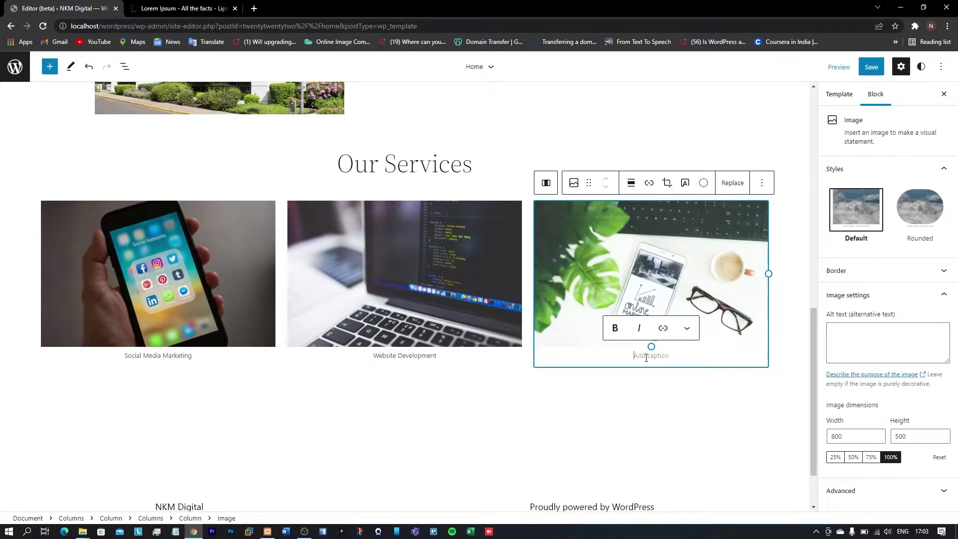
text(Videoal Marketing)
- Add an empty Paragraph block below the Social Media Marketing image in the first column
click(268, 370)
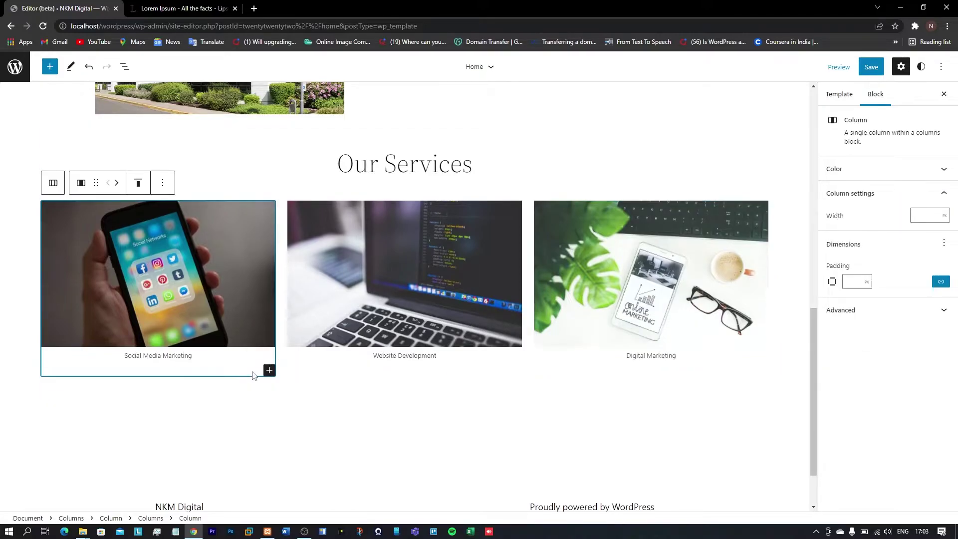
click(269, 371)
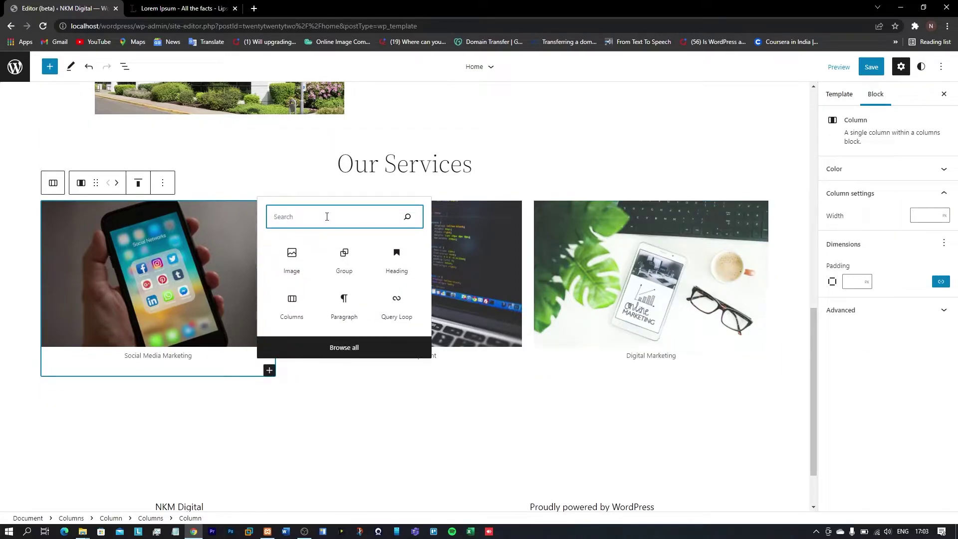
click(344, 305)
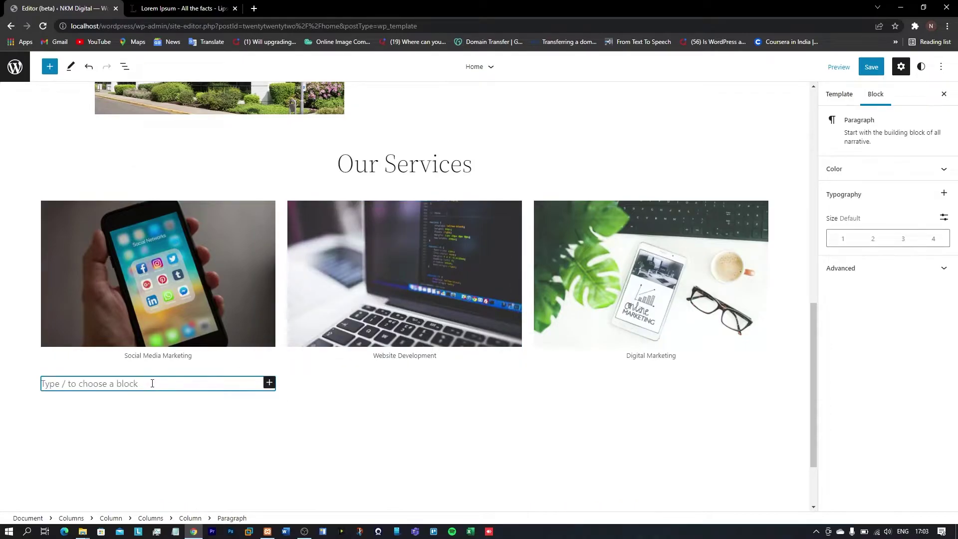
- Copy the "What is Lorem Ipsum?" text on lipsum.com up to "since the 1500s," and paste it into the first column's empty paragraph
click(186, 8)
click(284, 276)
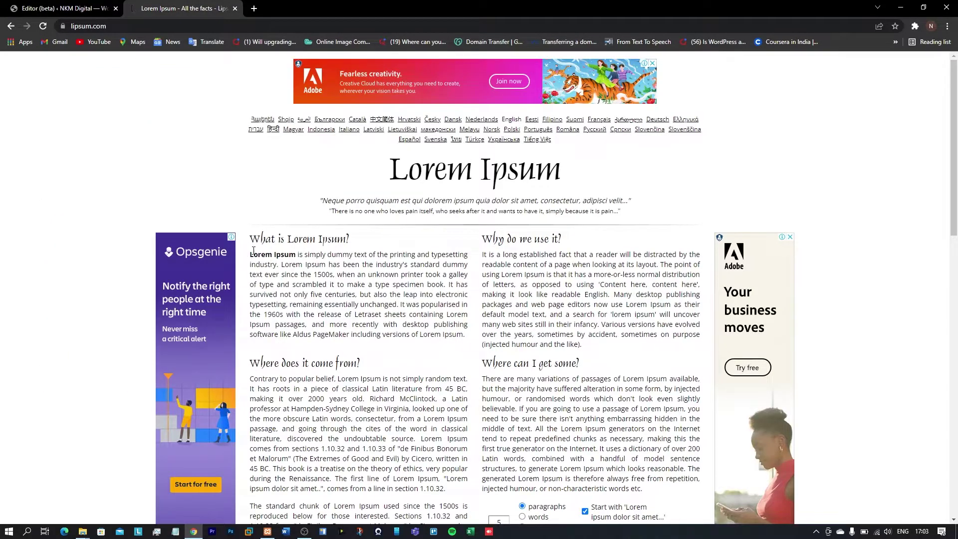
drag(255, 255, 335, 274)
key(ctrl+c)
click(336, 274)
click(60, 8)
key(ctrl+v)
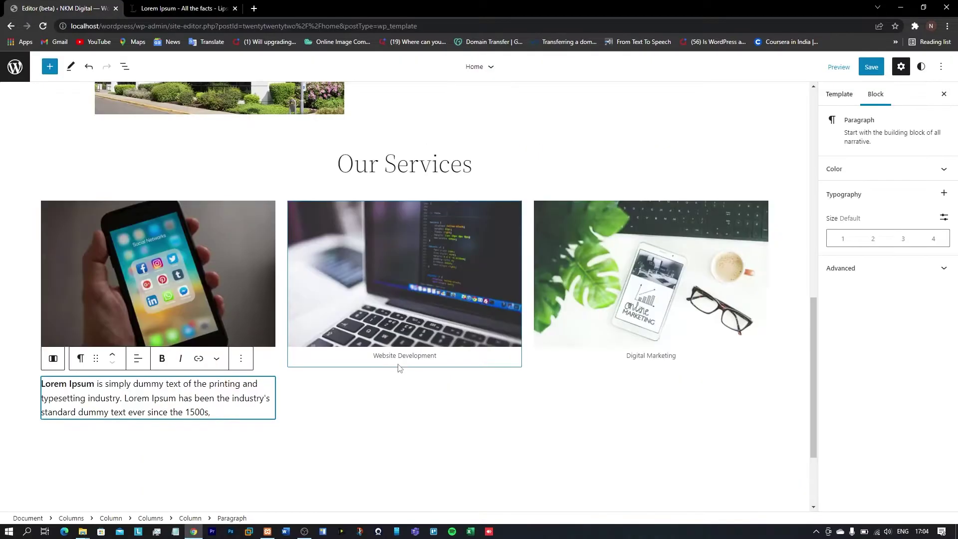
- Add a Paragraph block below the Website Development image and paste the same Lorem Ipsum excerpt into it
click(515, 360)
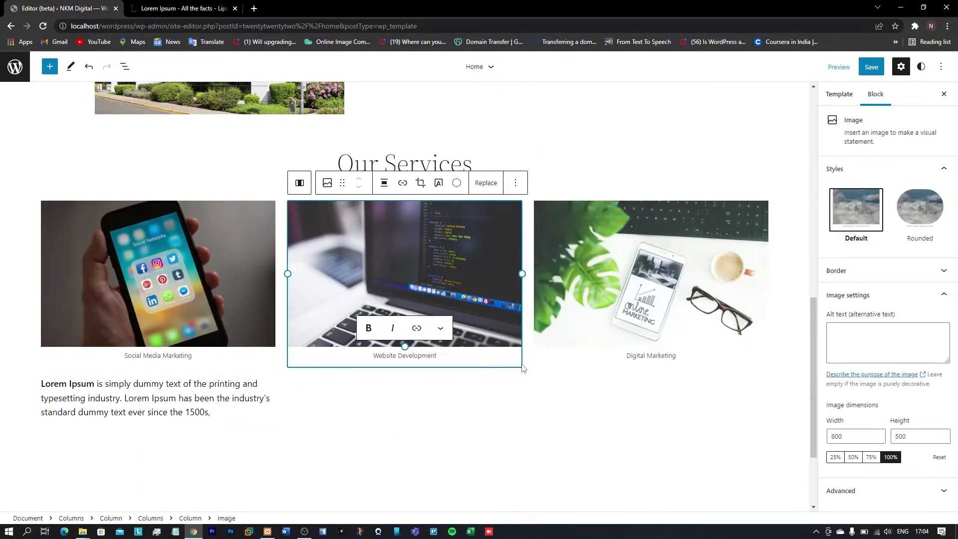
click(529, 315)
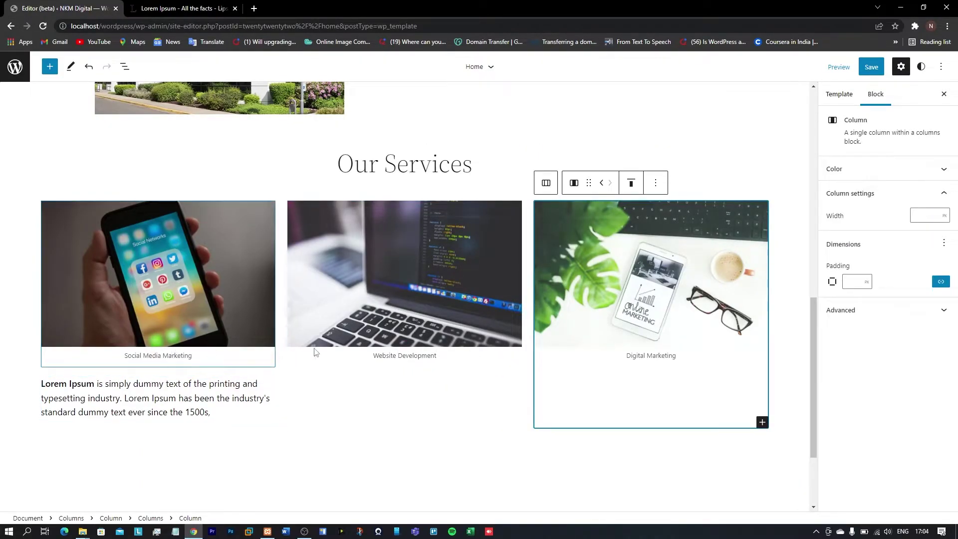
click(274, 352)
click(483, 363)
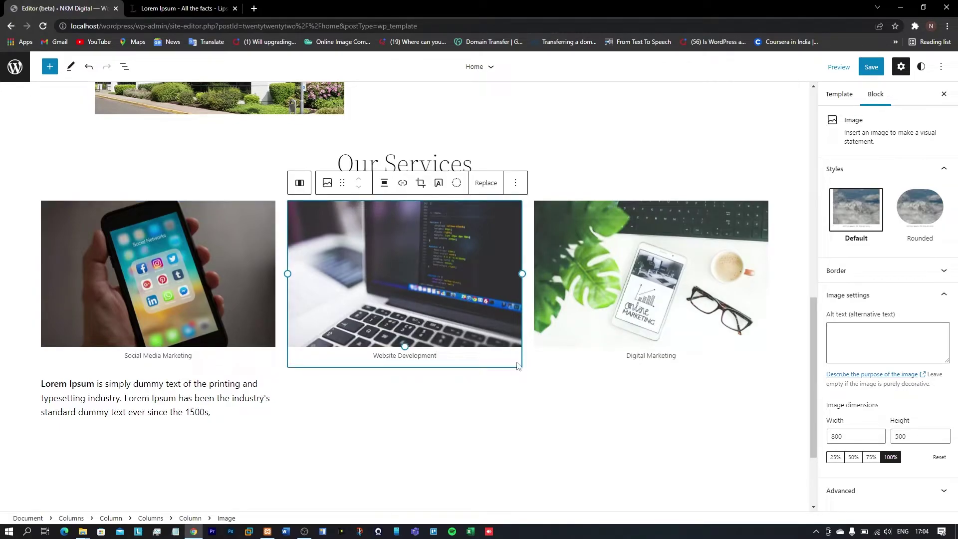
click(519, 371)
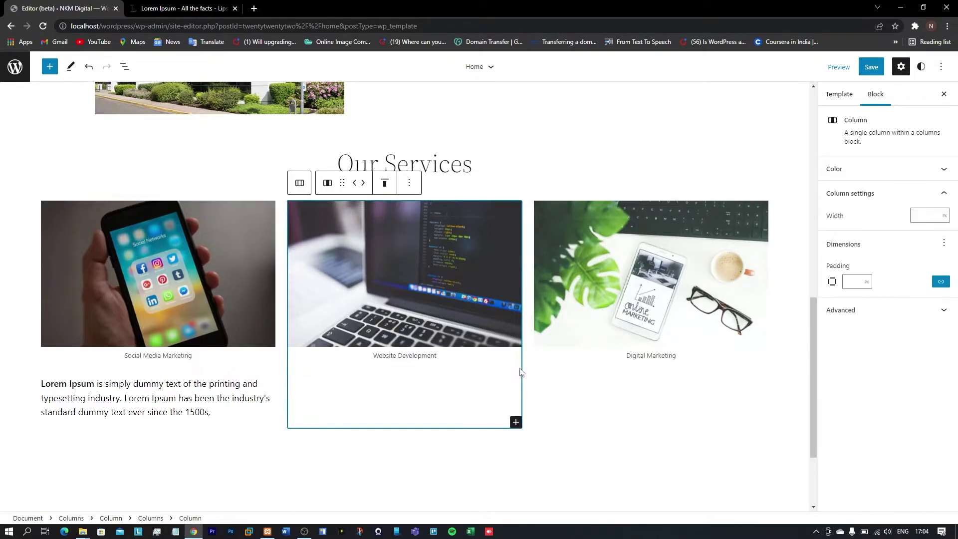
click(514, 423)
click(593, 358)
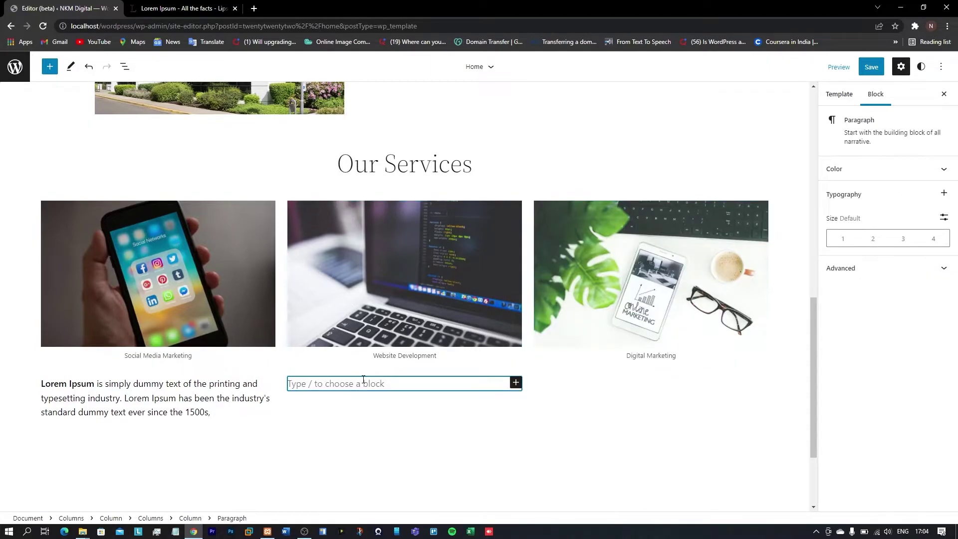
key(ctrl+v)
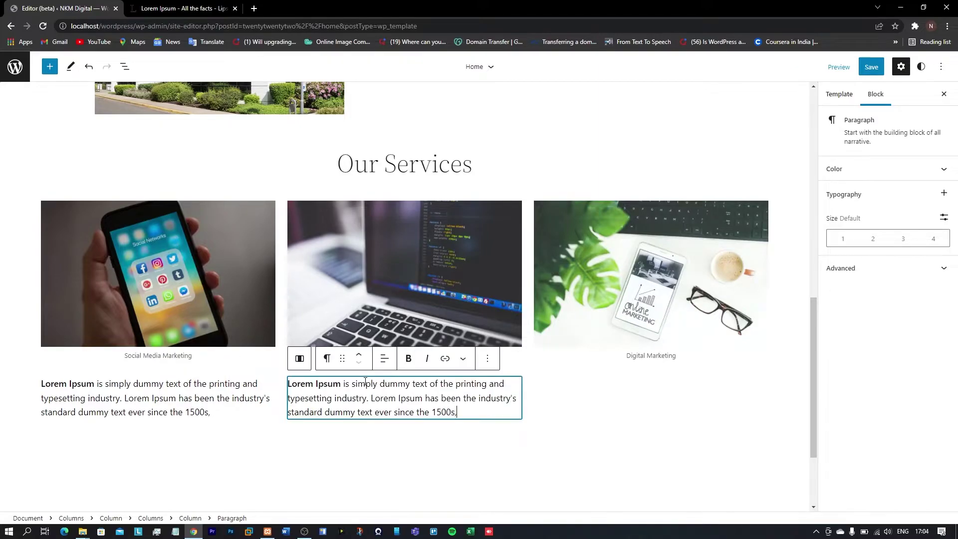
- Paste the same Lorem Ipsum excerpt below the Digital Marketing image and end it with a full stop
click(759, 359)
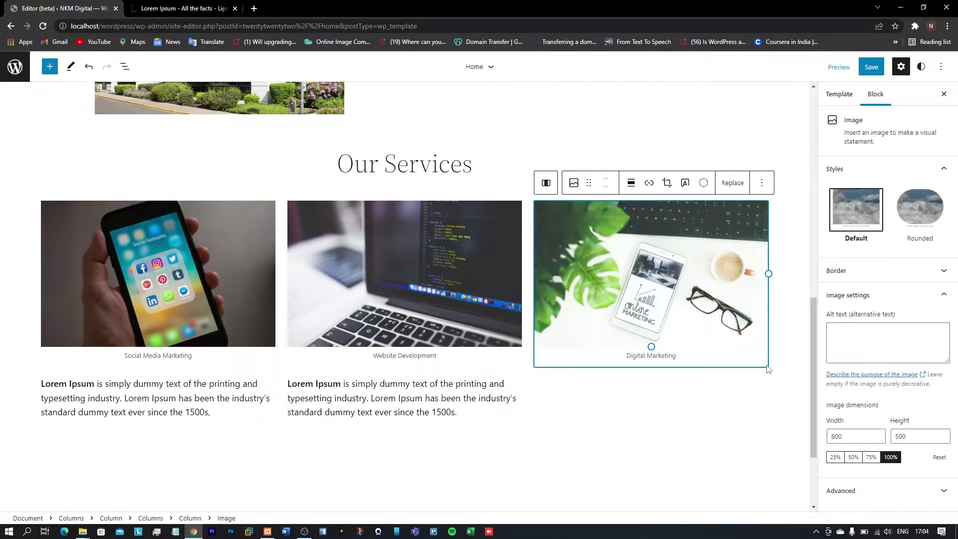
key(ctrl+v)
click(714, 412)
key(BackSpace)
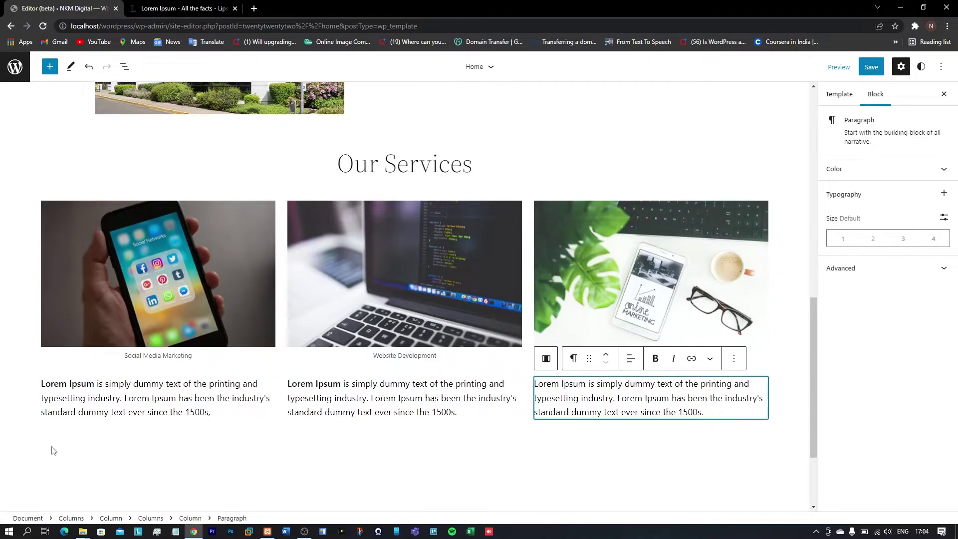
- Insert a Buttons block below the paragraph in the Social Media Marketing column
scroll(51, 449, down, 1)
click(117, 384)
click(269, 384)
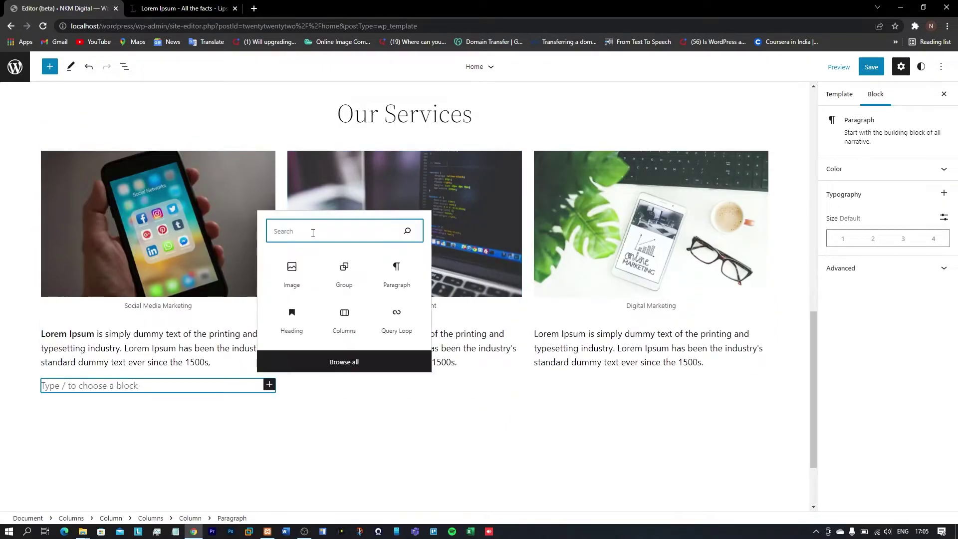
text(butoo)
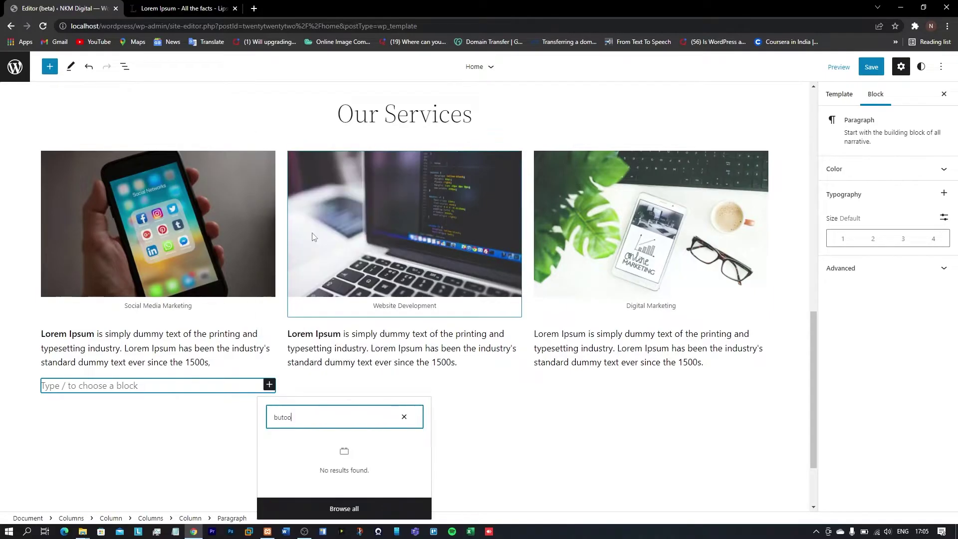
key(BackSpace)
key(BackSpace)
text(ton)
key(Return)
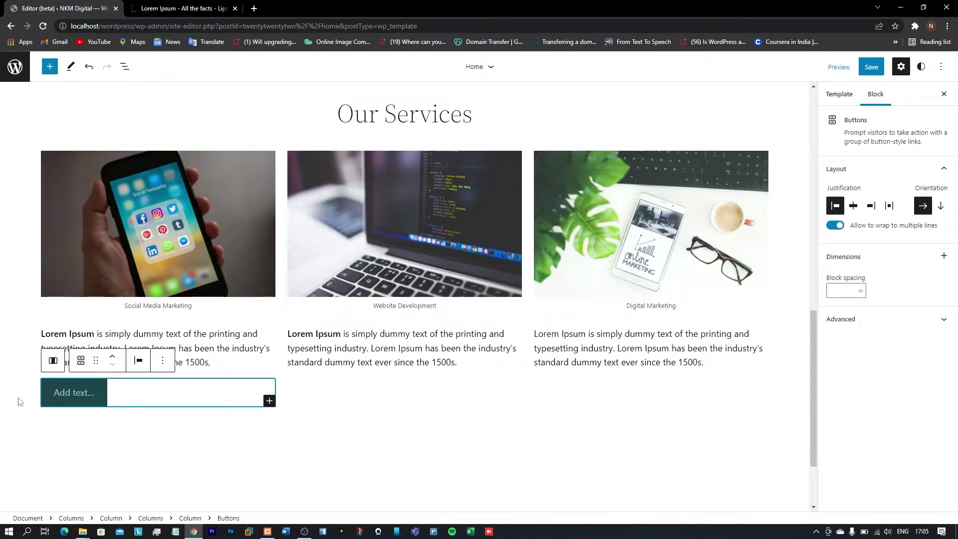
- Label the new button in the Social Media Marketing column "Read More" and align it to the center
click(63, 399)
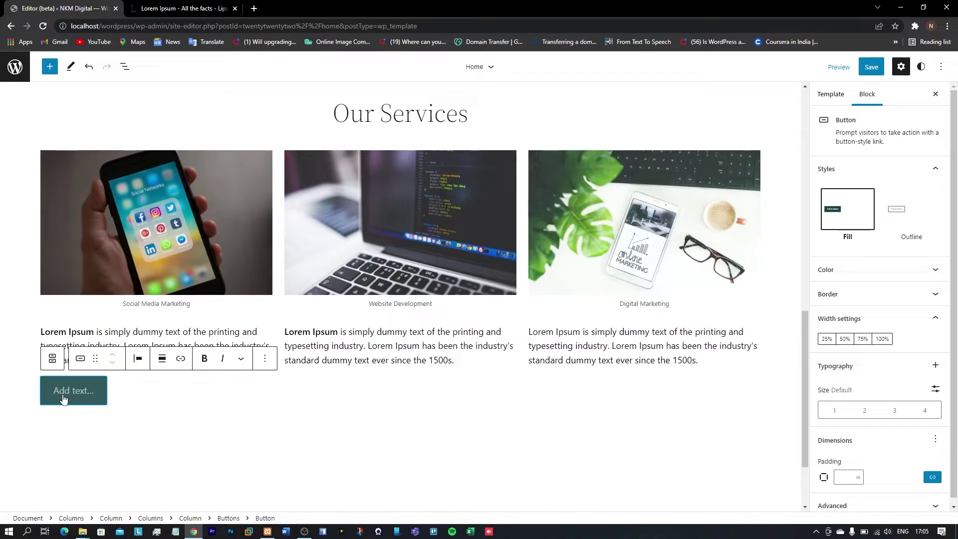
text(Read More)
click(78, 378)
click(88, 393)
click(162, 359)
click(174, 400)
- Add center-aligned "Read More" buttons below the Website Development and Digital Marketing paragraphs
click(472, 392)
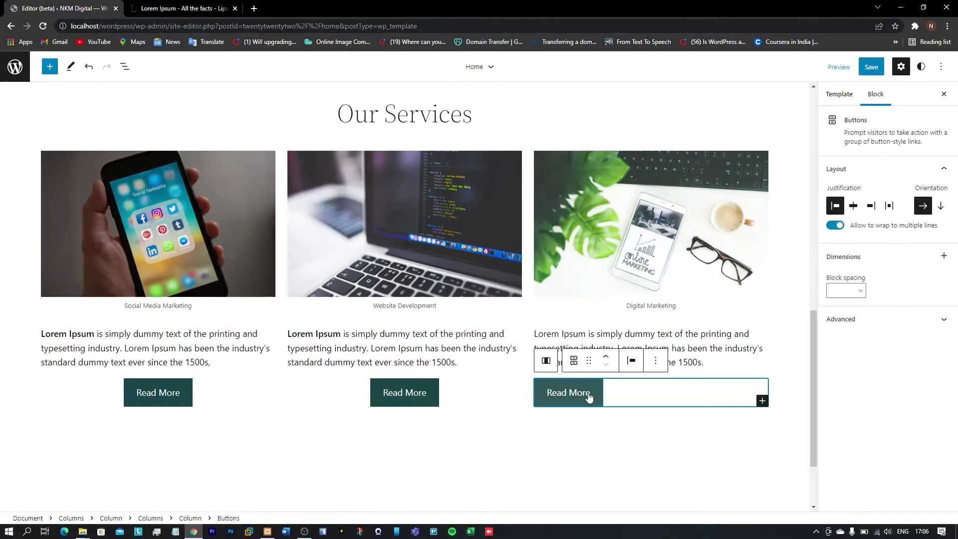
click(589, 395)
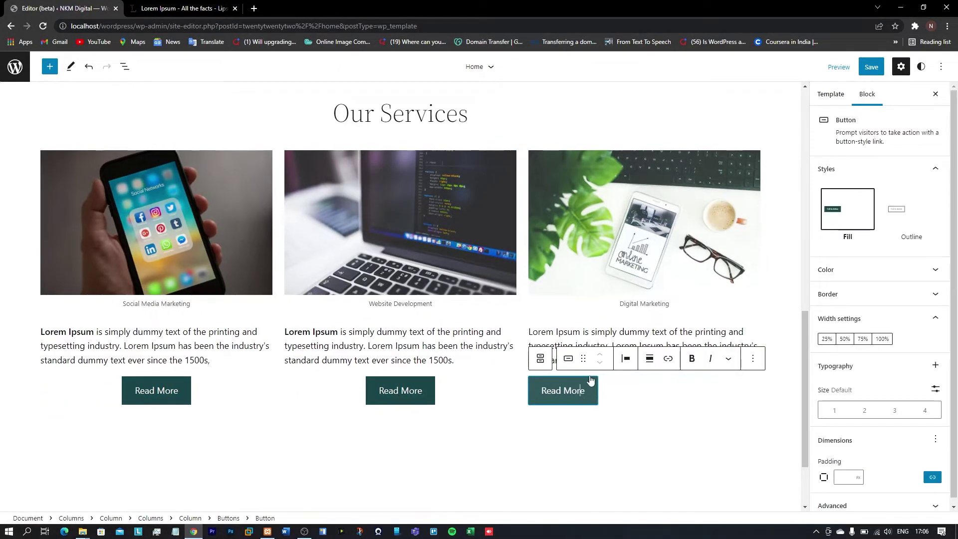
click(650, 358)
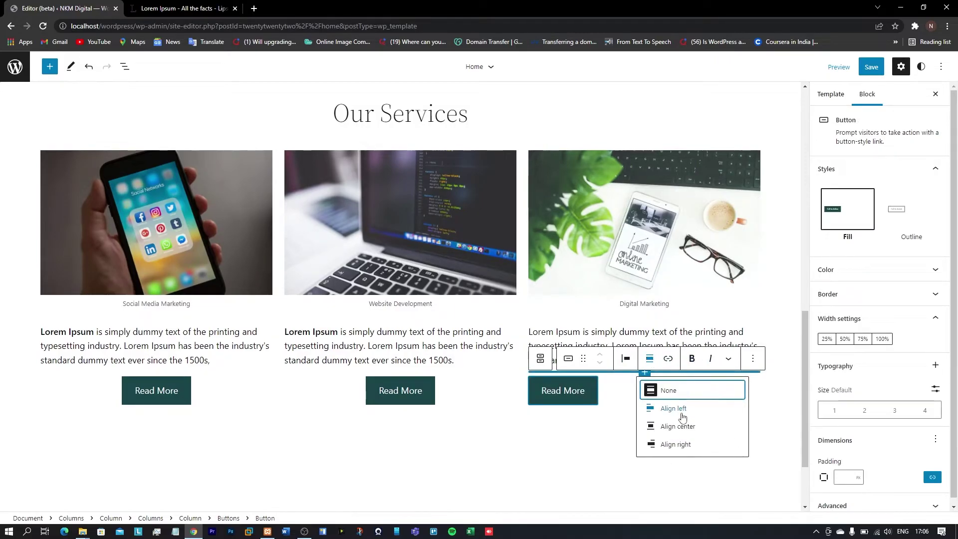
click(671, 426)
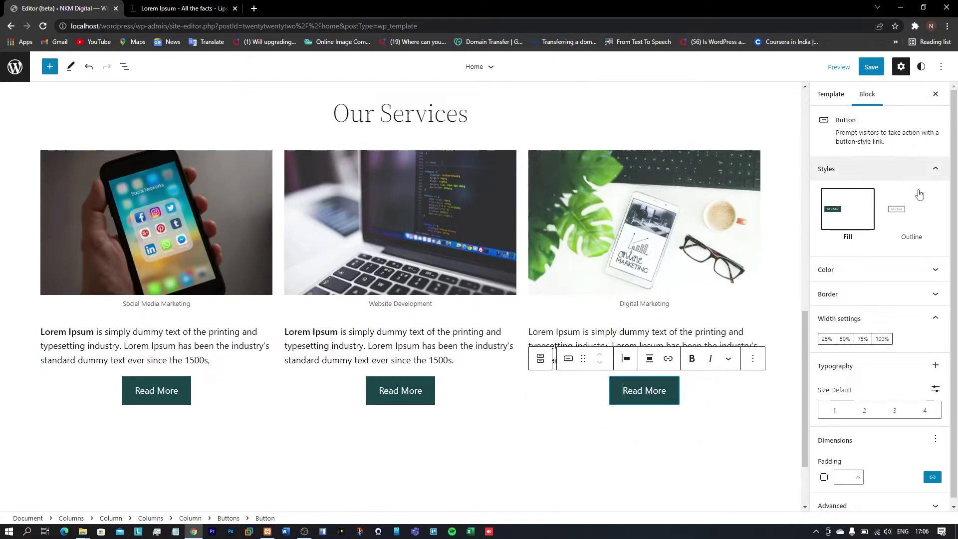
- Set the Digital Marketing button's text size to Medium and its style to Outline
click(905, 209)
click(847, 213)
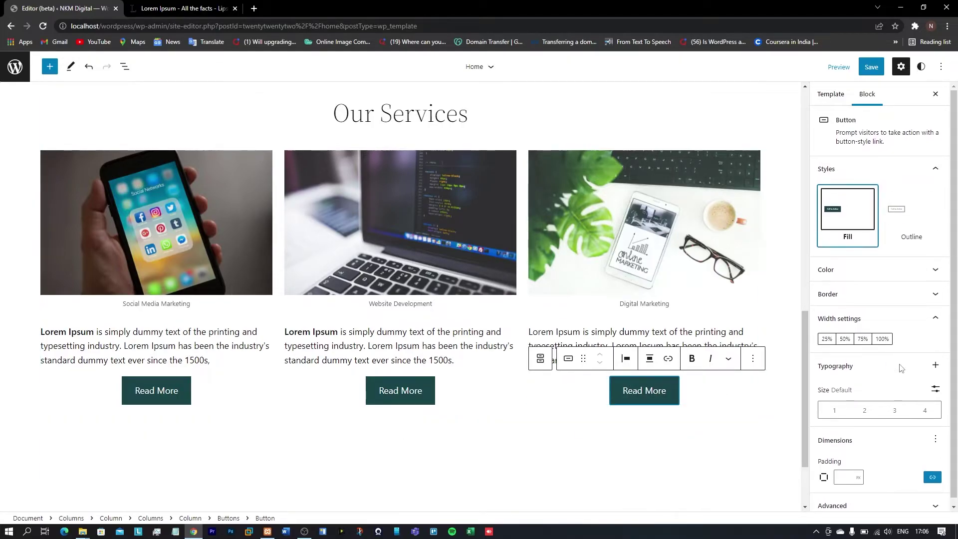
click(855, 417)
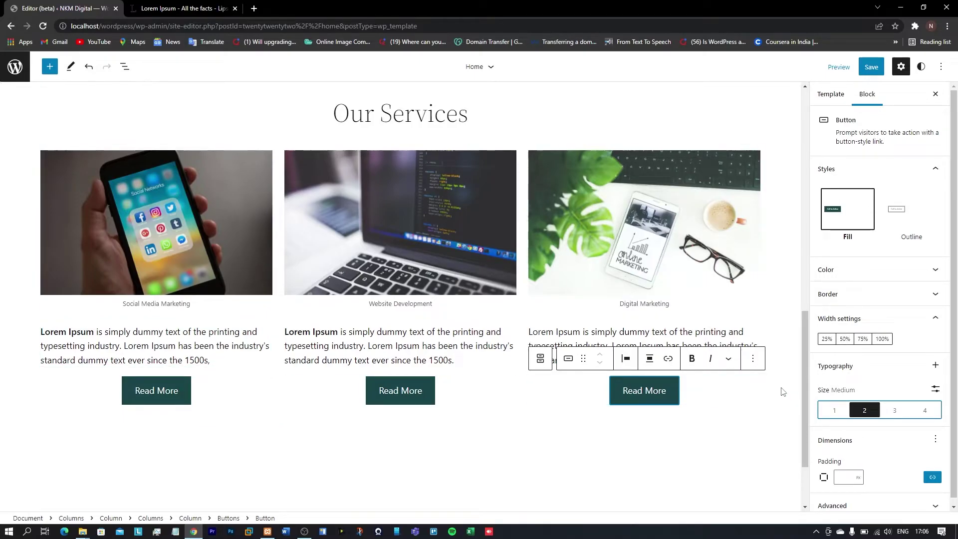
scroll(843, 370, down, 1)
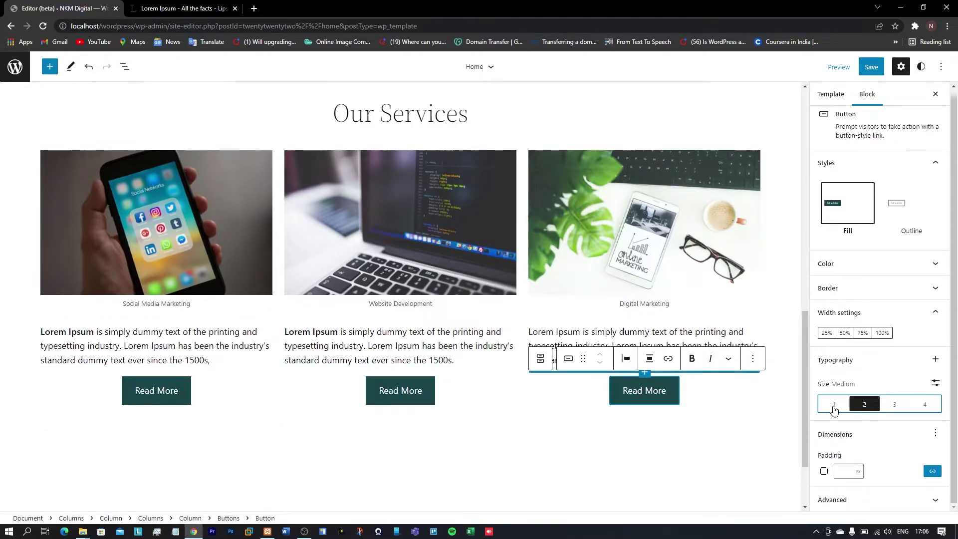
click(907, 202)
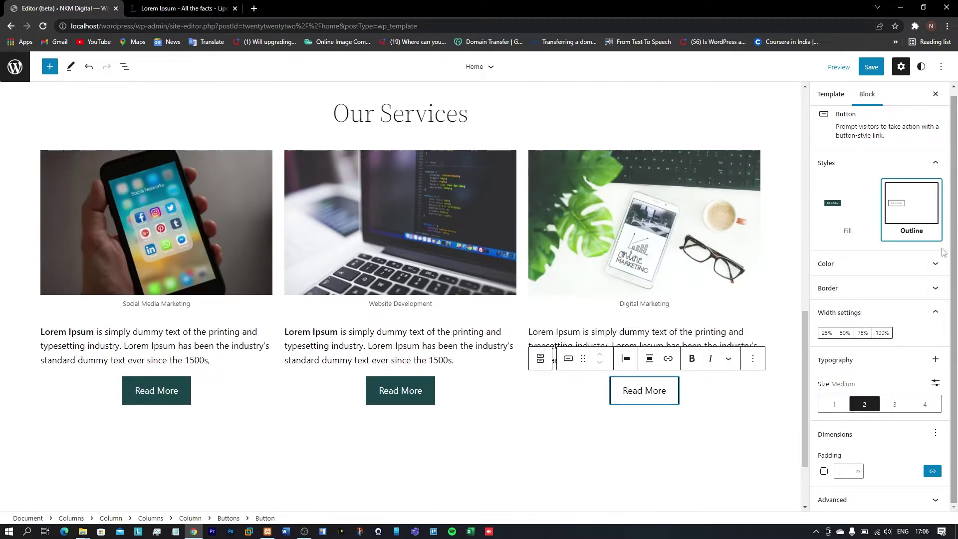
- Apply the Outline style to the Read More buttons in the Website Development and Social Media Marketing columns
click(417, 393)
click(910, 210)
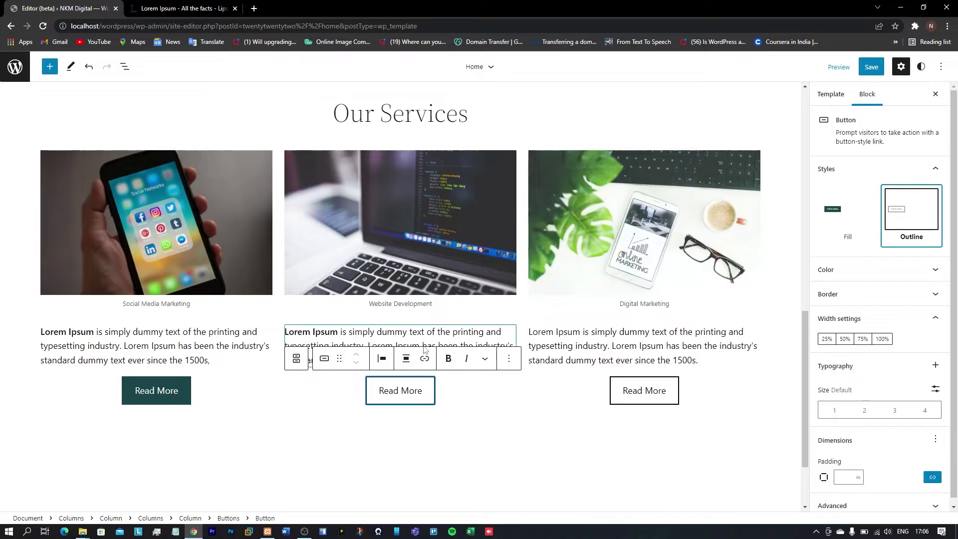
click(163, 393)
click(906, 209)
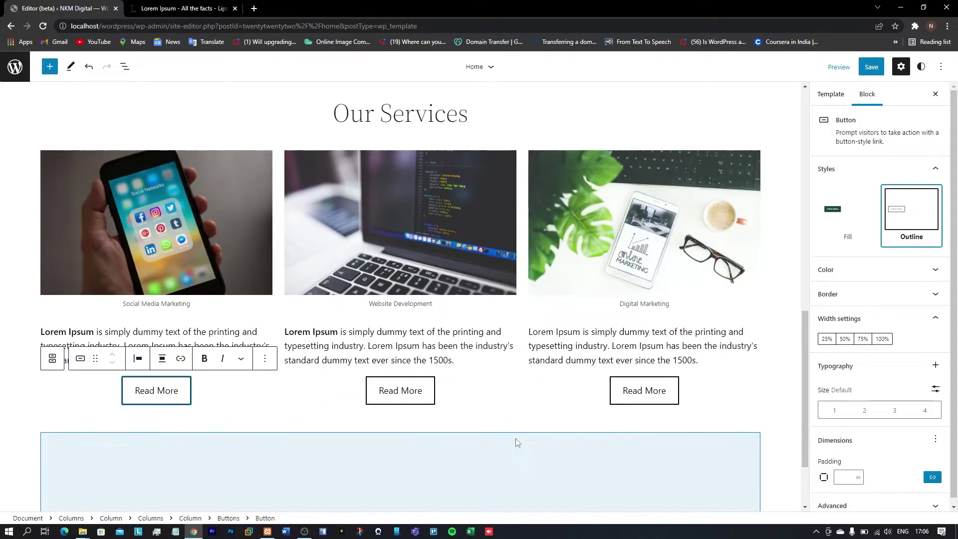
scroll(509, 436, up, 1)
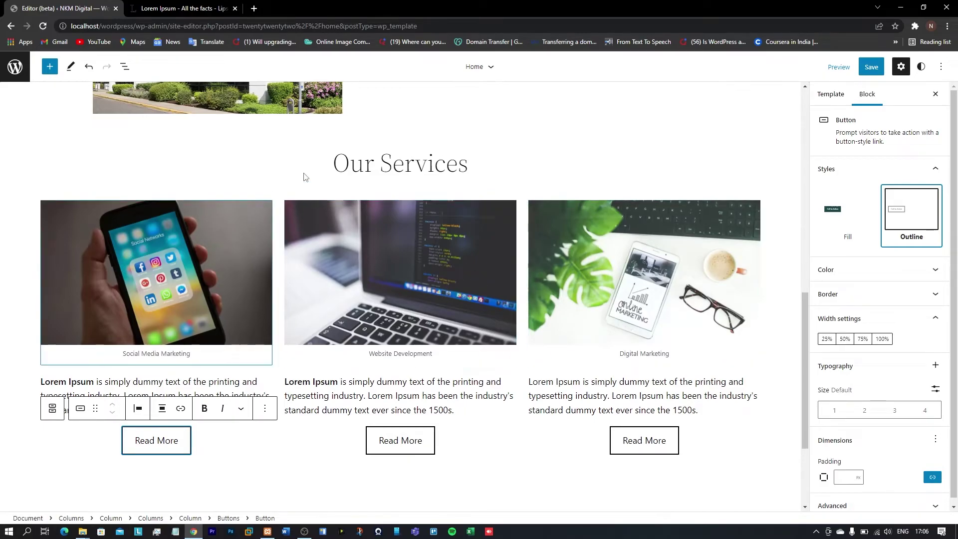
scroll(467, 332, down, 3)
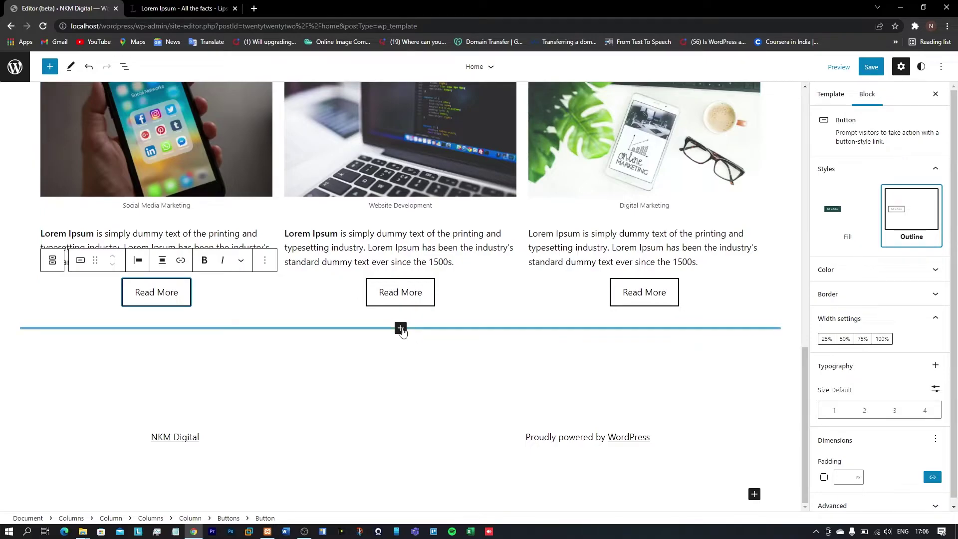
click(400, 328)
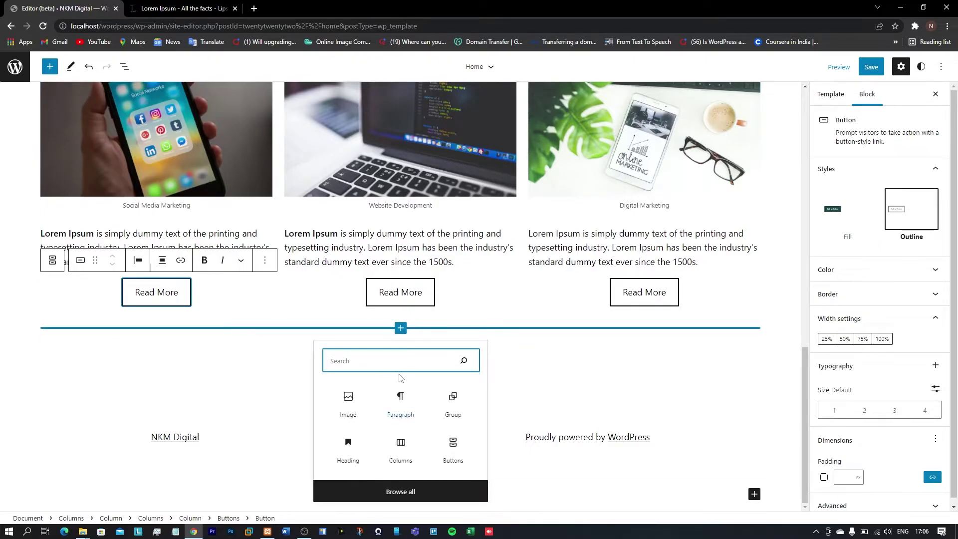
click(350, 449)
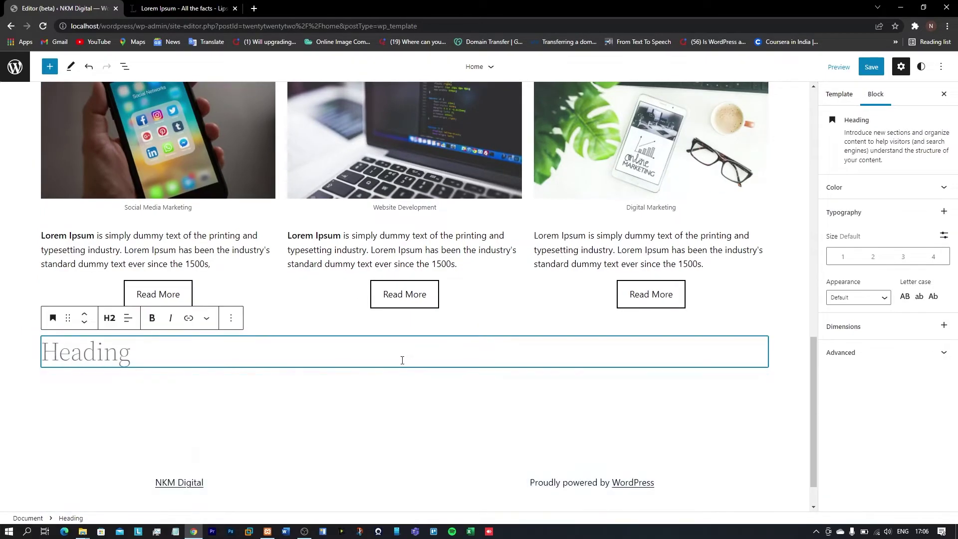
click(228, 320)
click(262, 286)
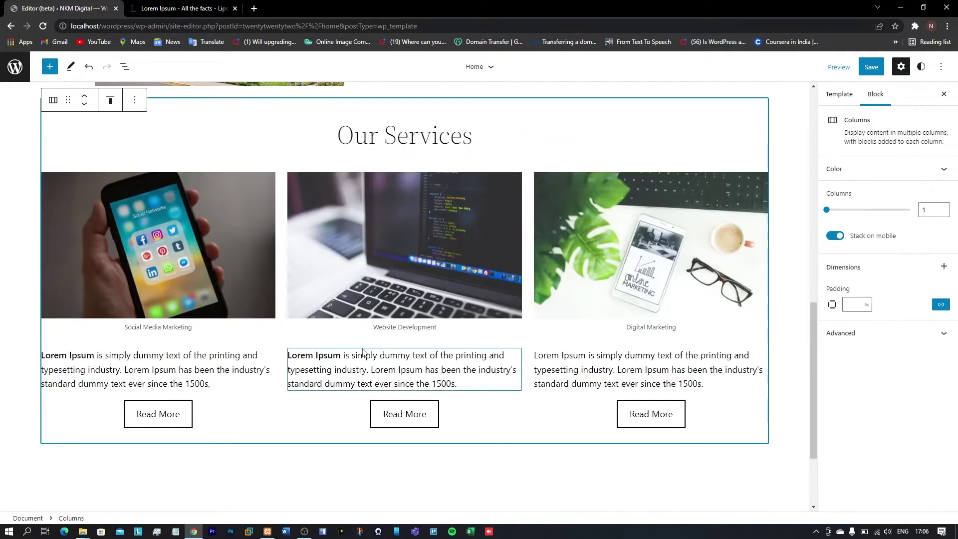
- Insert a Columns block with the single 100 variation between the Our Services section and the footer
click(394, 456)
click(405, 364)
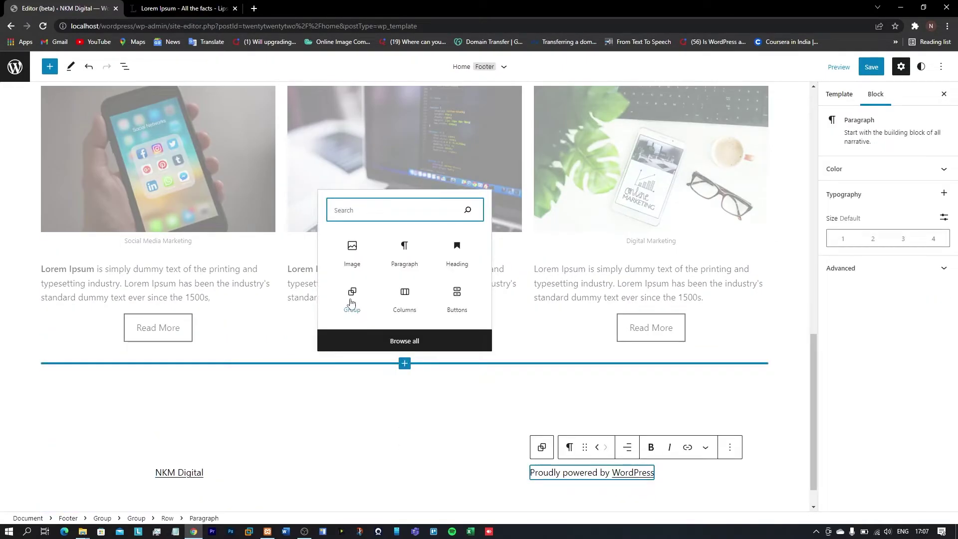
click(404, 295)
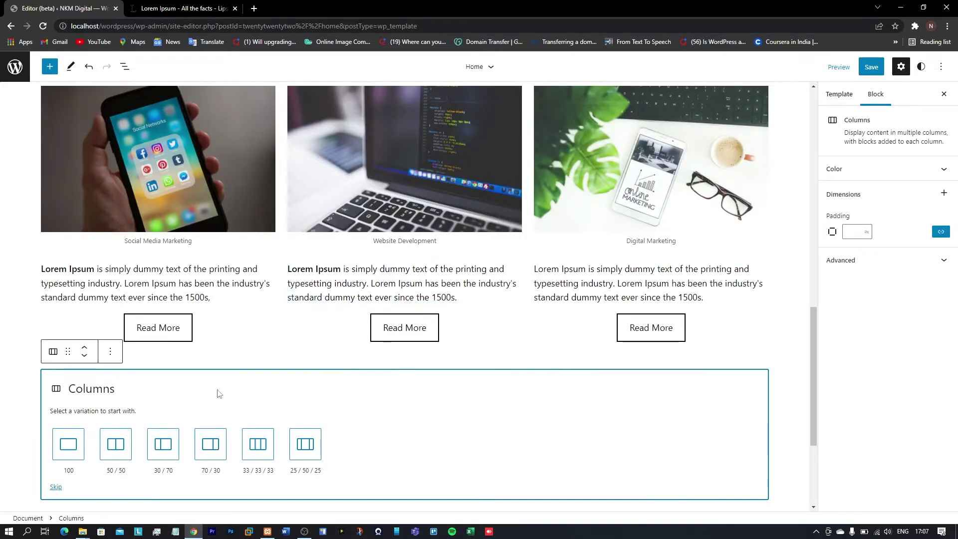
click(71, 448)
- Add an "Our Blogs" heading inside the new column and center its text
click(372, 381)
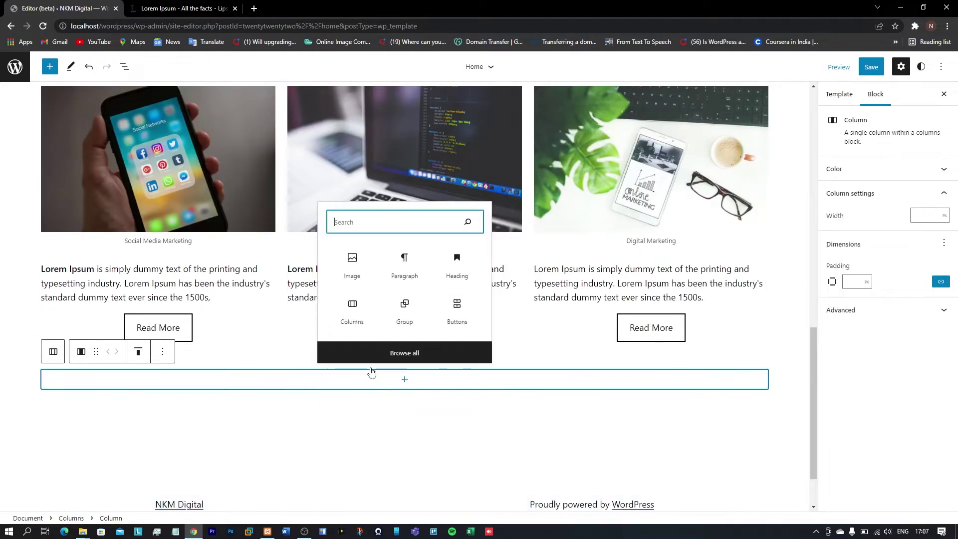
click(456, 264)
text(Our Blogs)
scroll(158, 276, down, 2)
click(157, 276)
click(187, 323)
- Search the blocks for "post" and insert a Posts List block below the Our Blogs heading
click(411, 335)
click(474, 308)
key(Return)
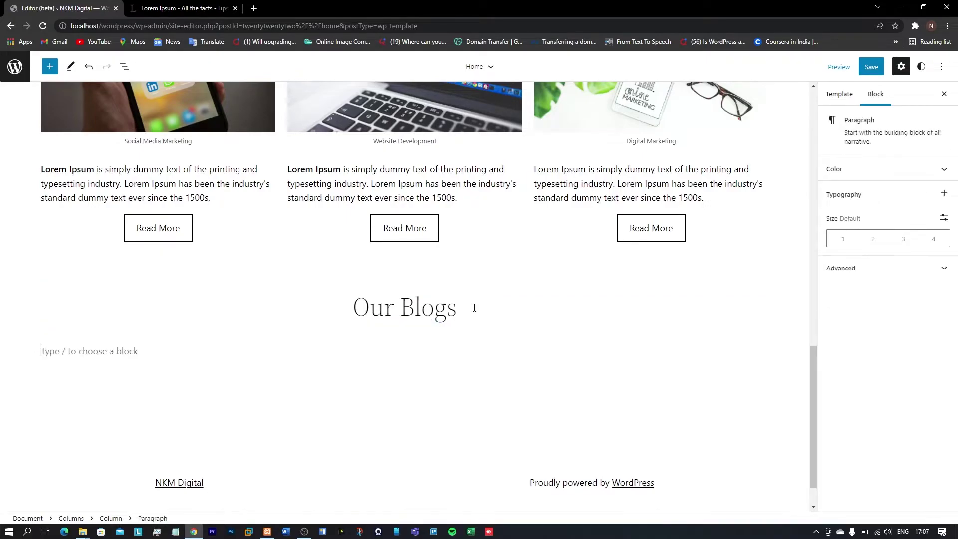
click(762, 350)
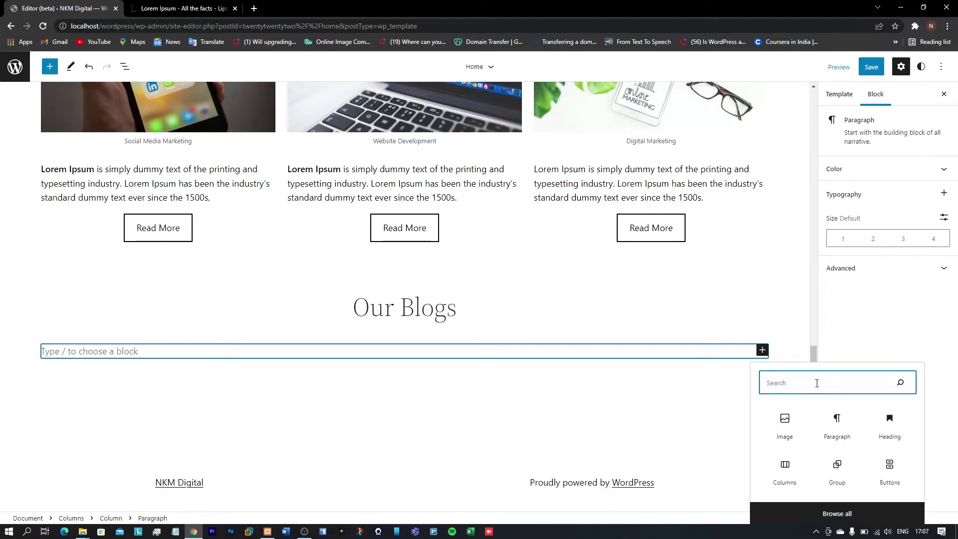
text(post)
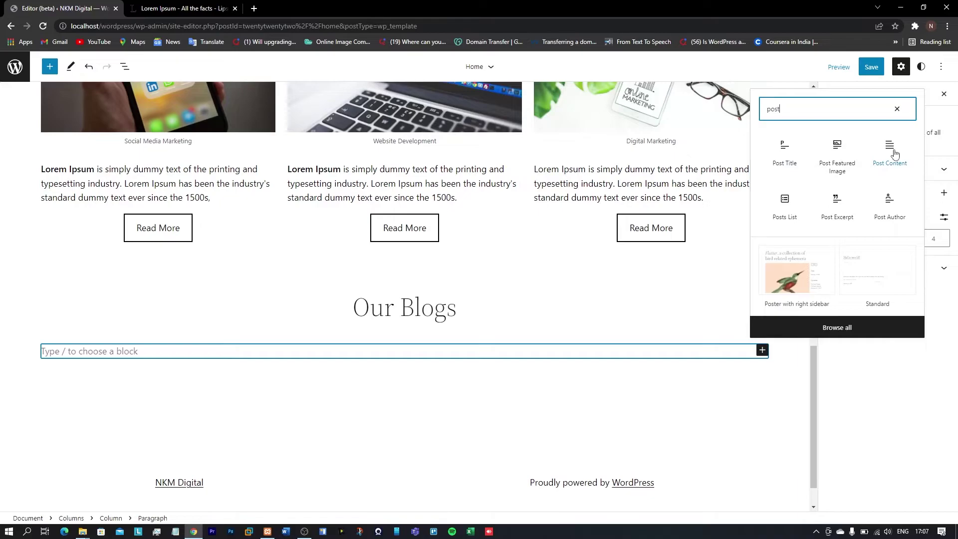
click(789, 209)
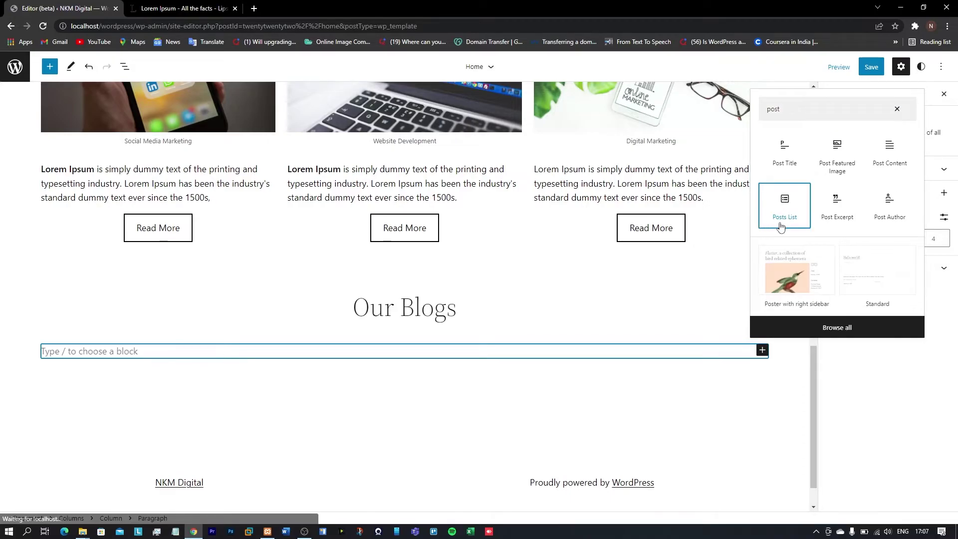
- Switch the pattern chooser of the posts block under the Our Blogs heading to grid view
scroll(638, 332, down, 4)
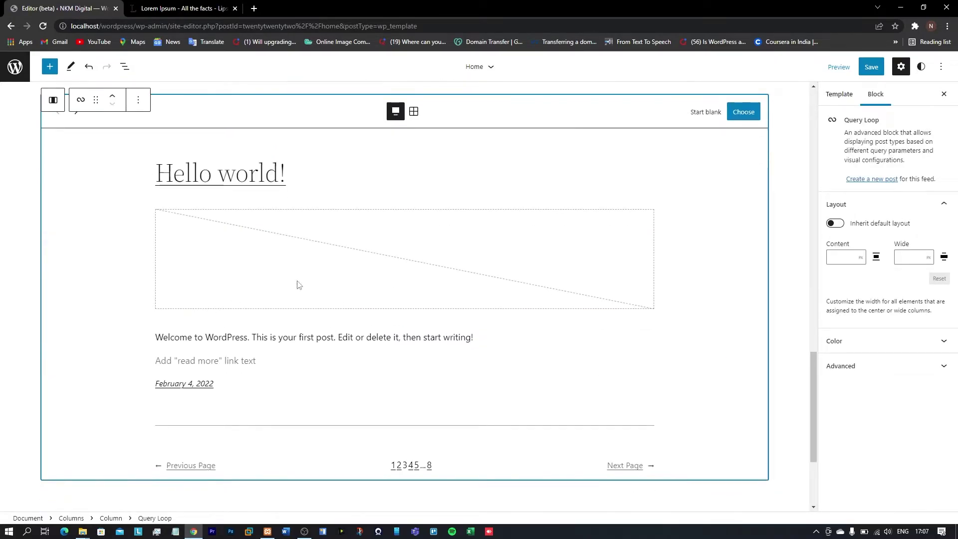
scroll(501, 305, up, 3)
scroll(500, 305, down, 2)
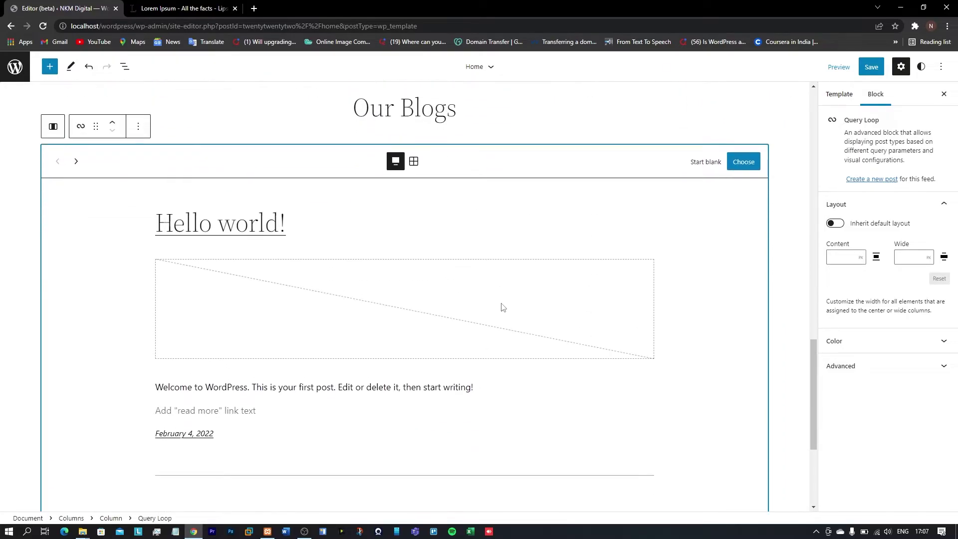
scroll(379, 302, down, 2)
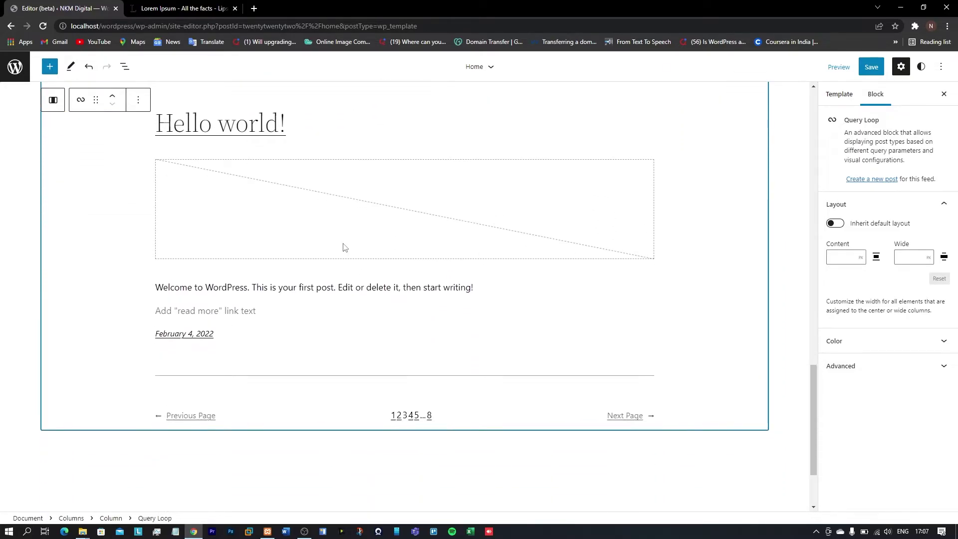
scroll(355, 238, up, 2)
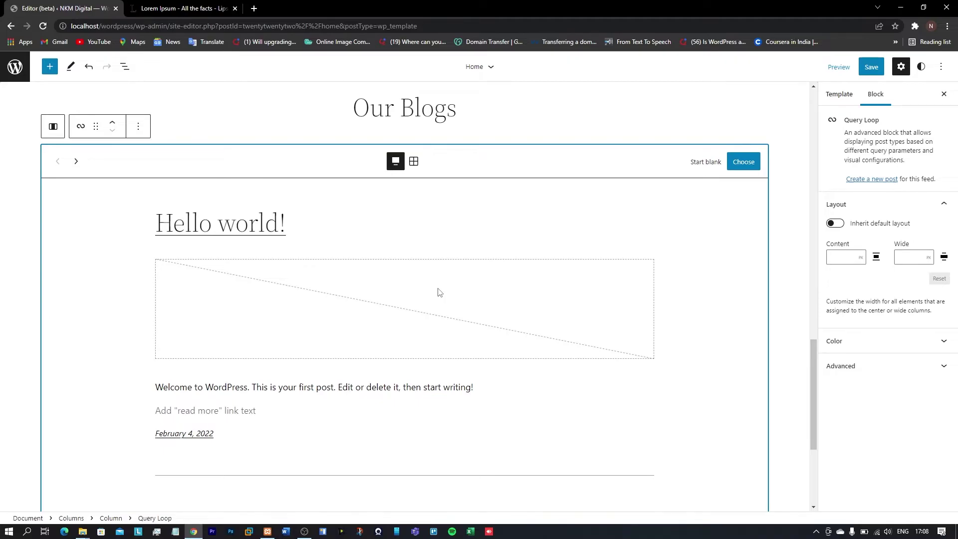
click(792, 235)
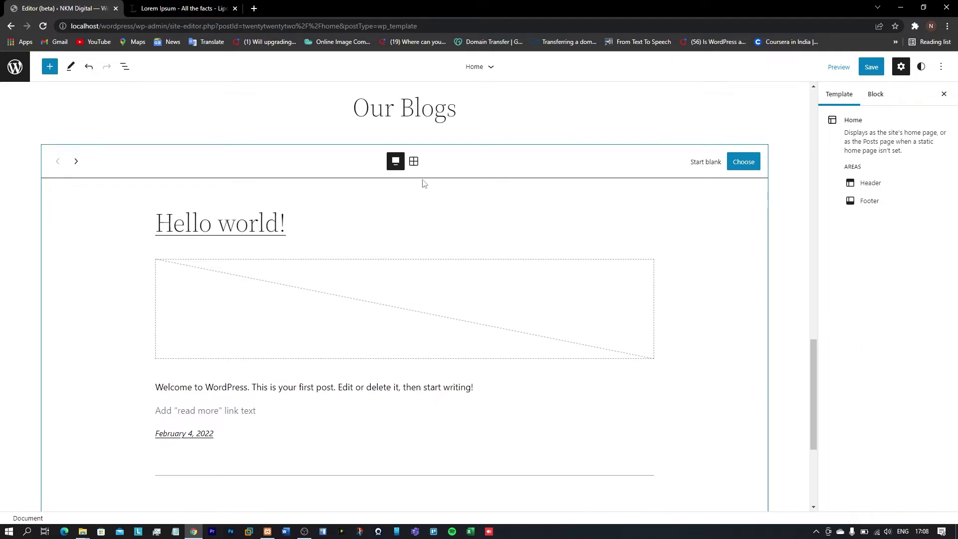
click(406, 190)
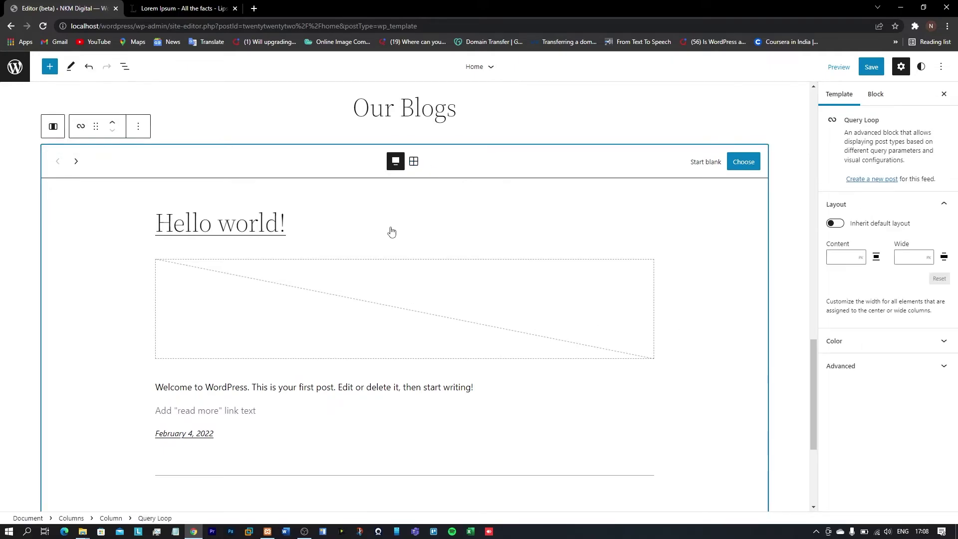
click(414, 162)
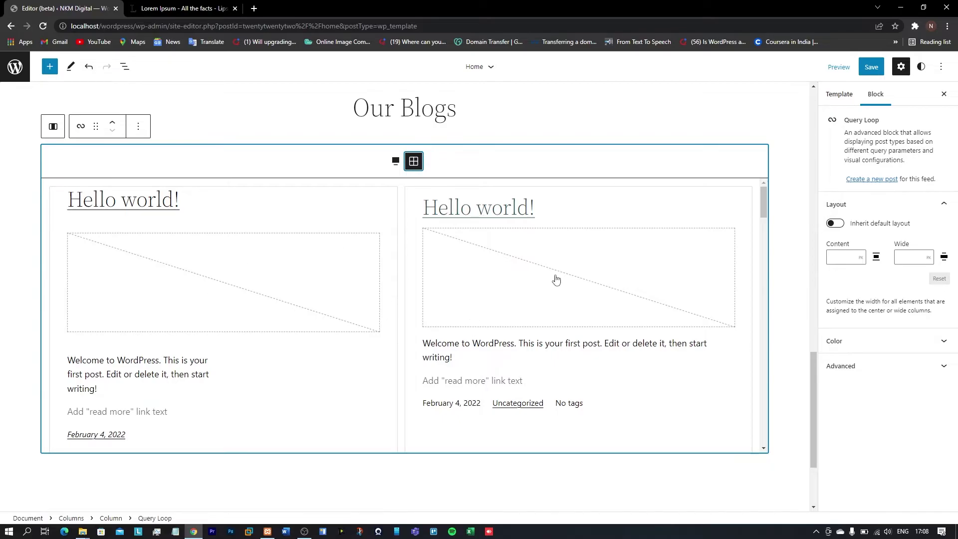
click(787, 138)
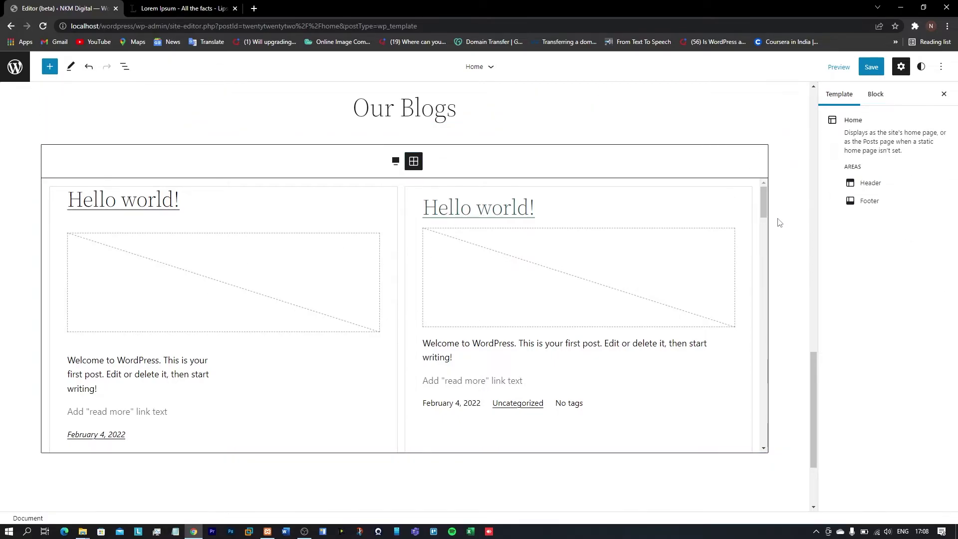
- Insert a "Contact Us" heading between the posts block and the footer and center its text
scroll(519, 289, down, 3)
scroll(522, 289, up, 4)
scroll(780, 288, down, 3)
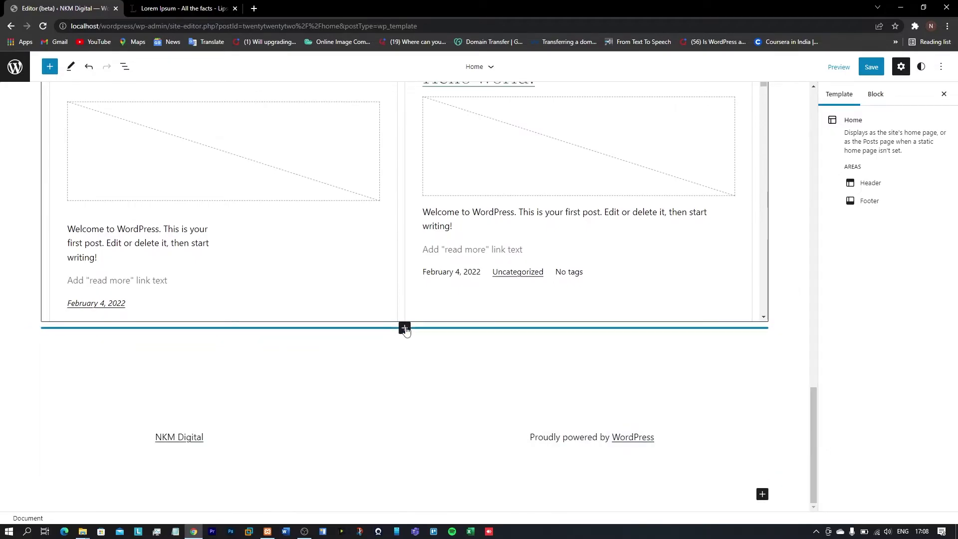
click(405, 329)
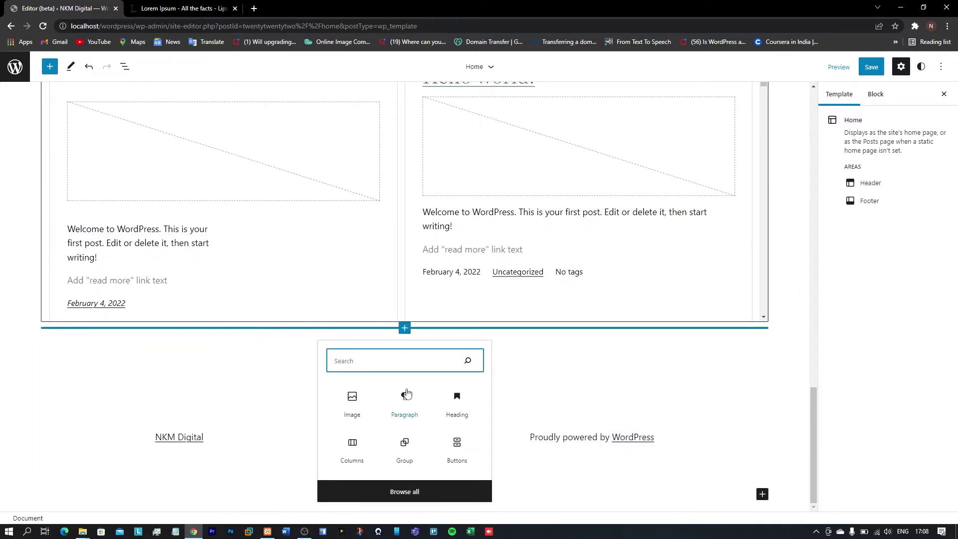
click(457, 408)
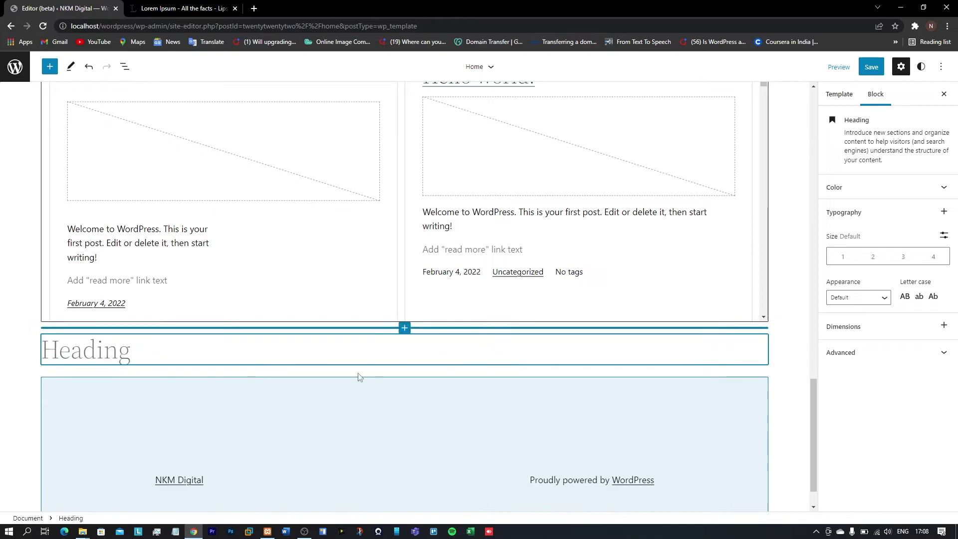
text(Contact Us)
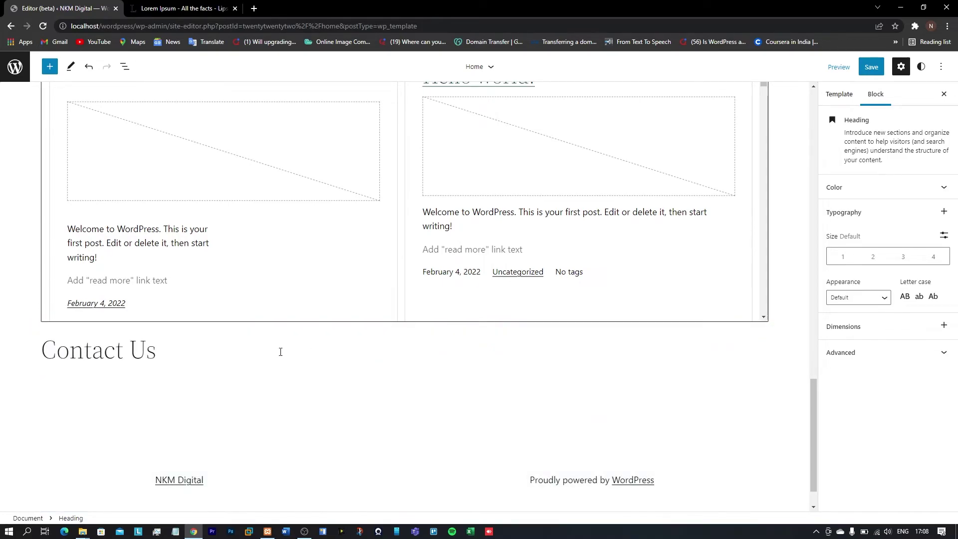
click(128, 316)
click(150, 366)
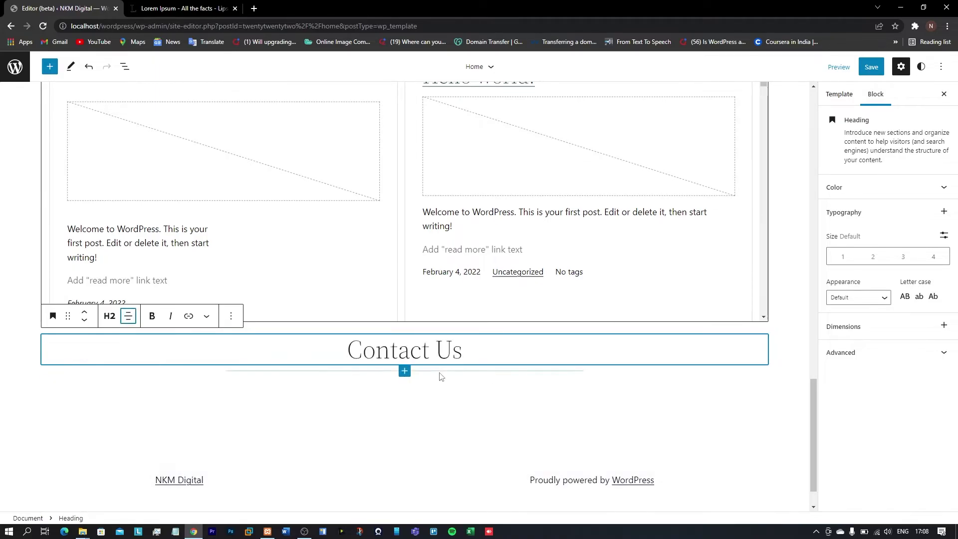
- Add the paragraph "If you want to contact us, you can click here." below the Contact Us heading and center it
click(441, 375)
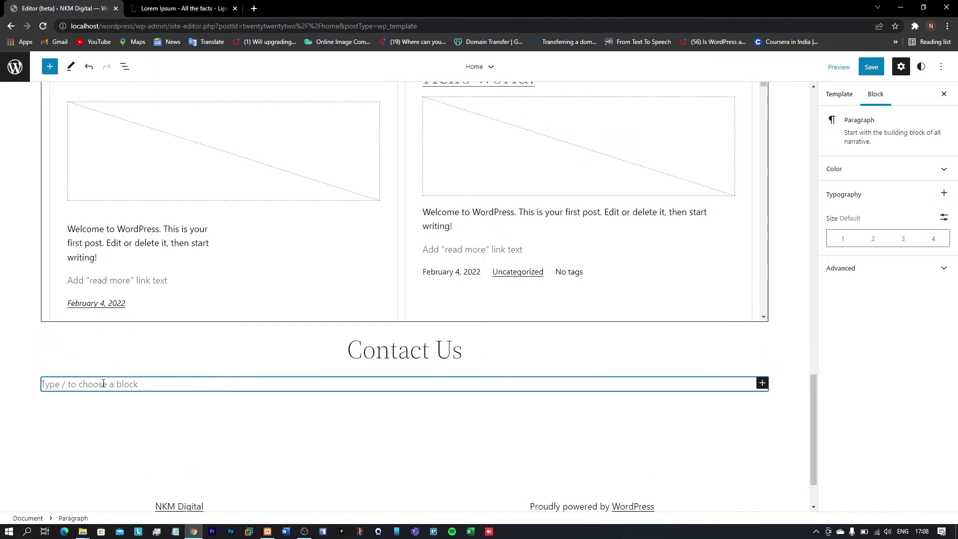
text(If you want to contact us, you can click here.)
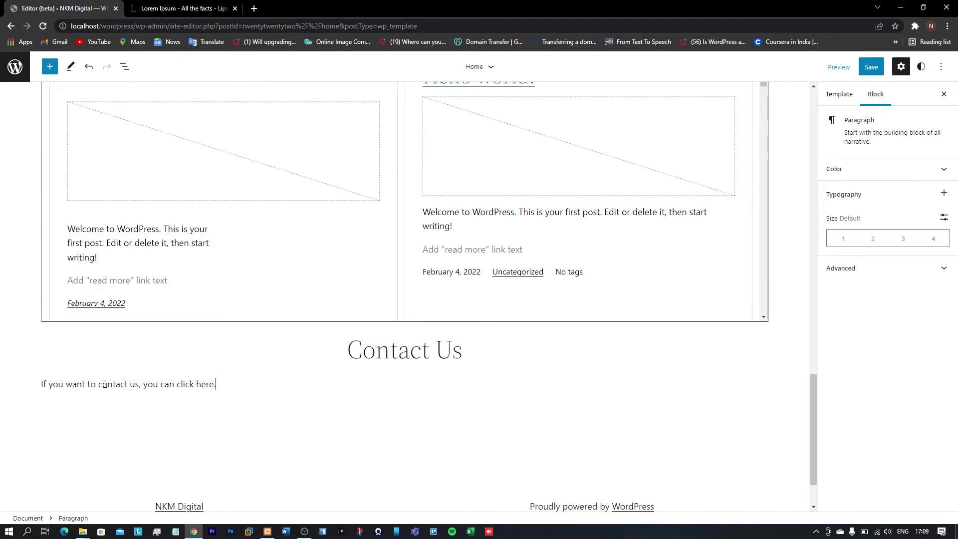
drag(178, 384, 212, 384)
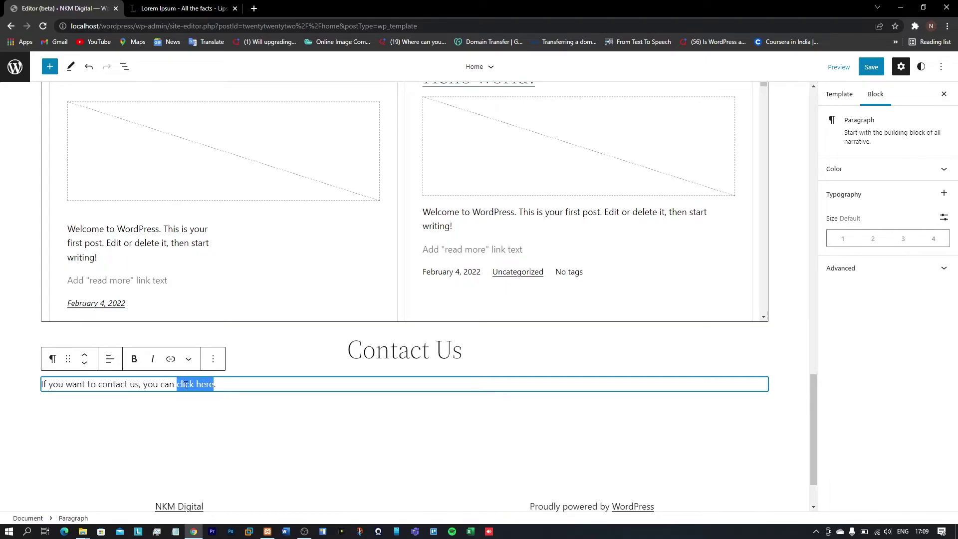
click(110, 359)
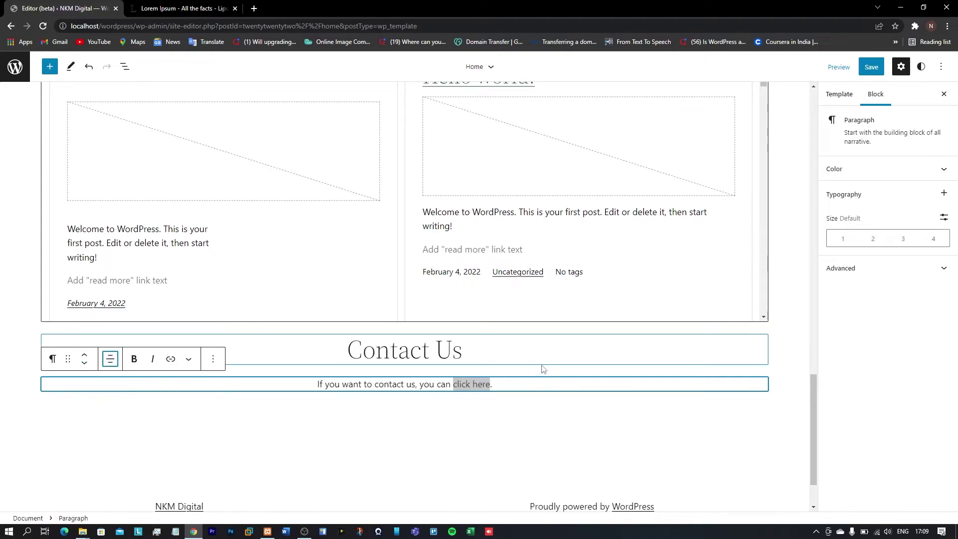
click(541, 364)
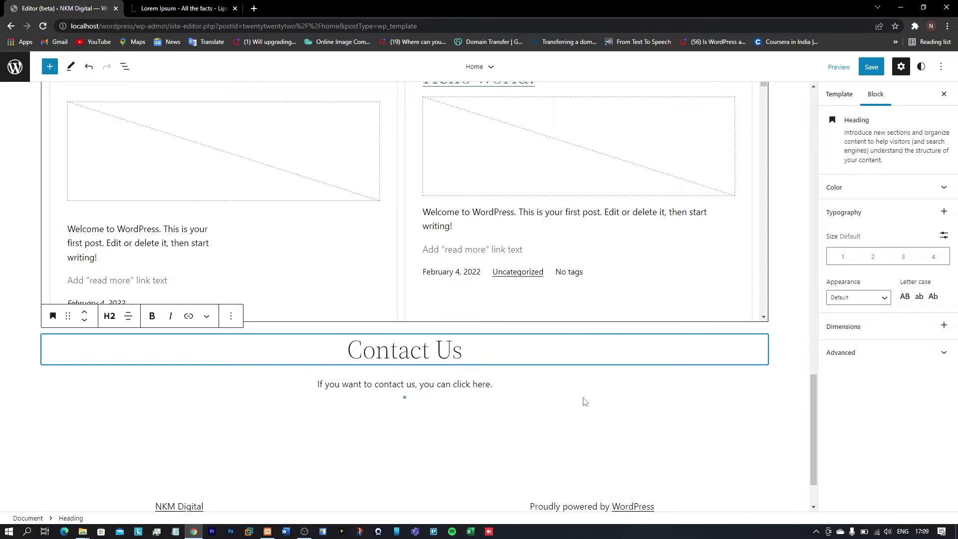
- Review the template's sections and save the Home template with the new Our Blogs and Contact Us content
click(397, 413)
scroll(761, 400, up, 15)
scroll(763, 402, up, 3)
scroll(709, 401, down, 15)
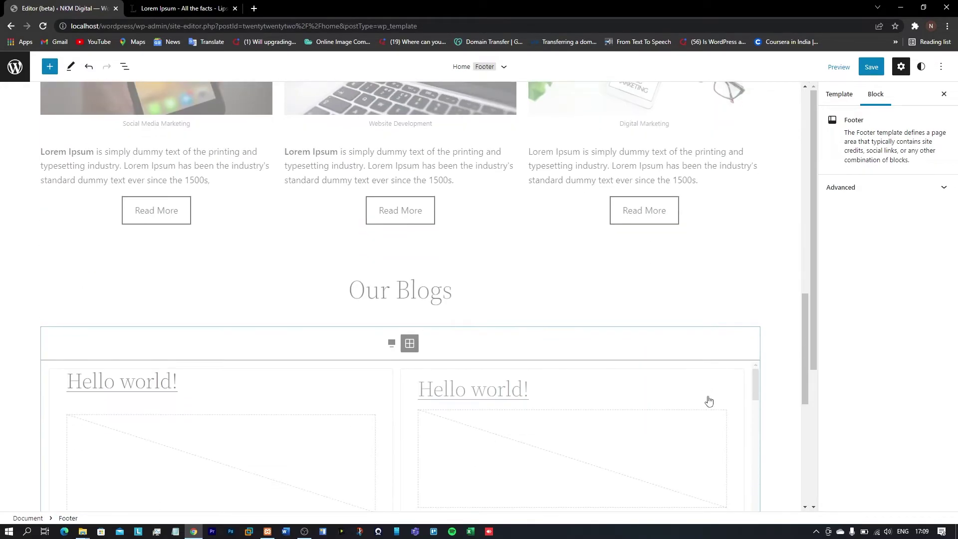
scroll(709, 400, down, 5)
click(799, 322)
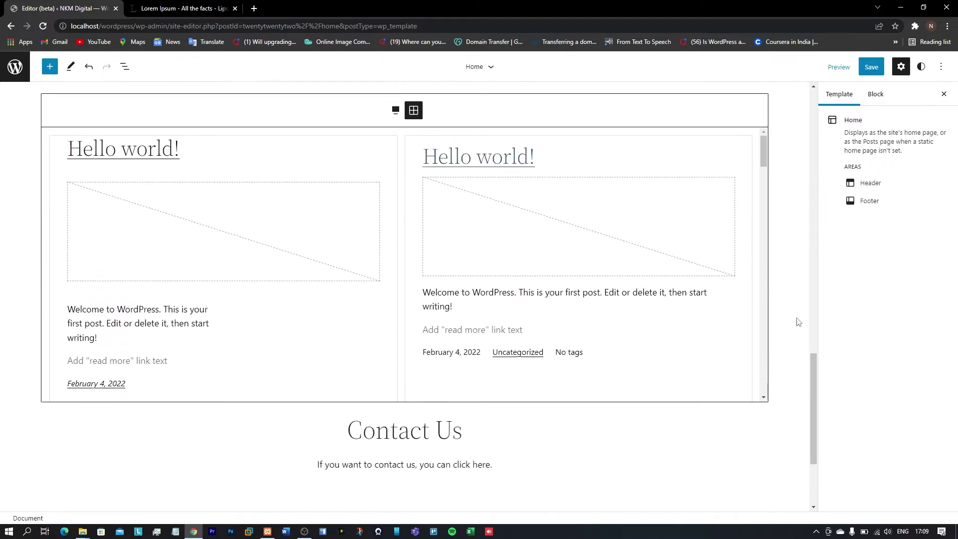
click(877, 69)
click(888, 66)
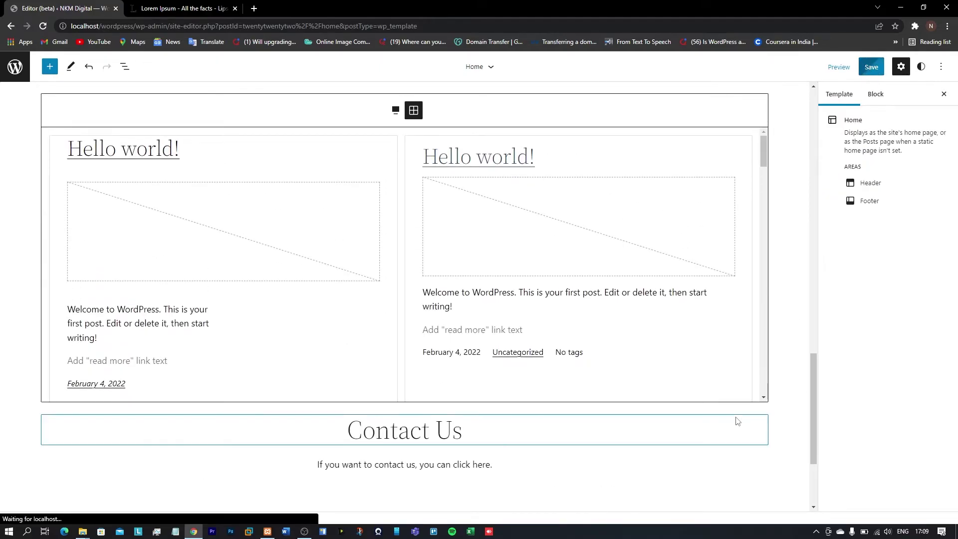
- Prefix the site title in the footer with "Comany Name: "
scroll(150, 424, down, 3)
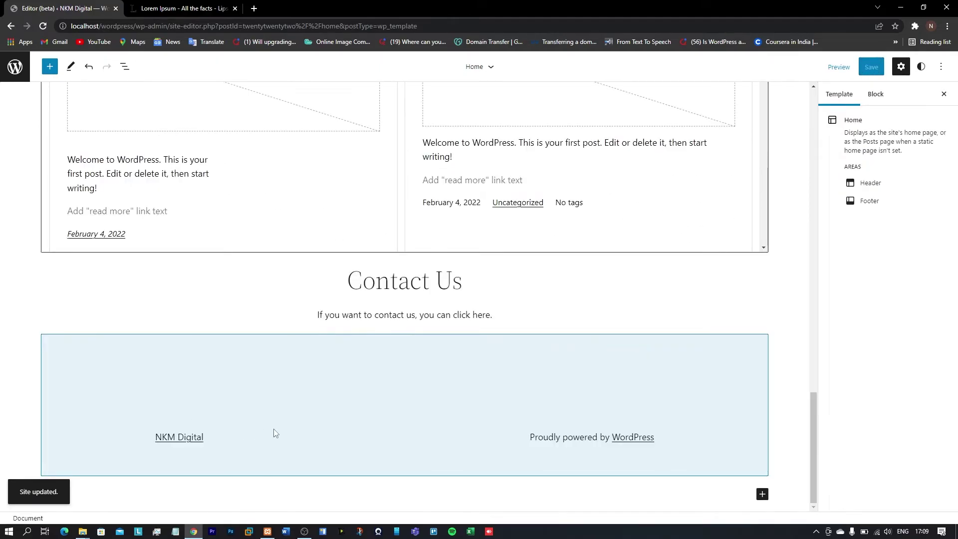
click(451, 404)
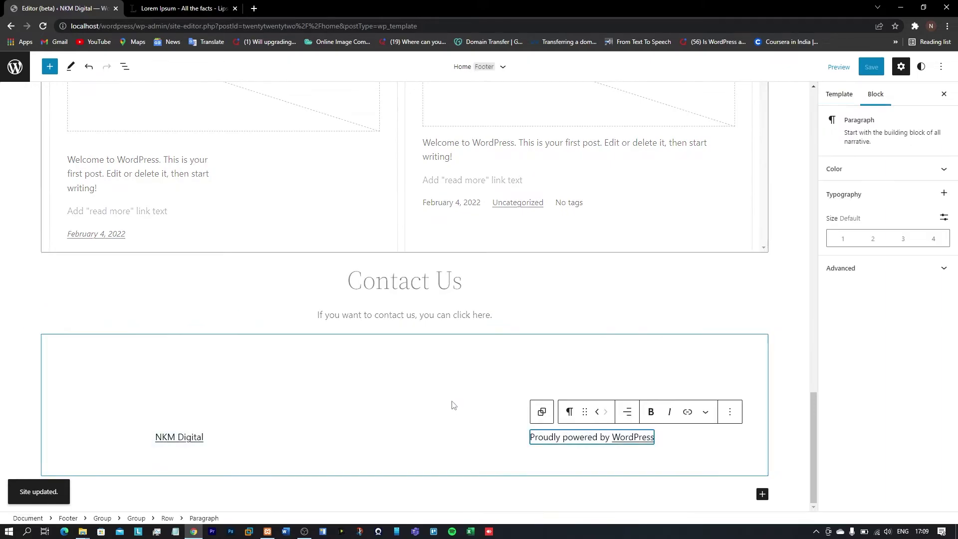
click(183, 437)
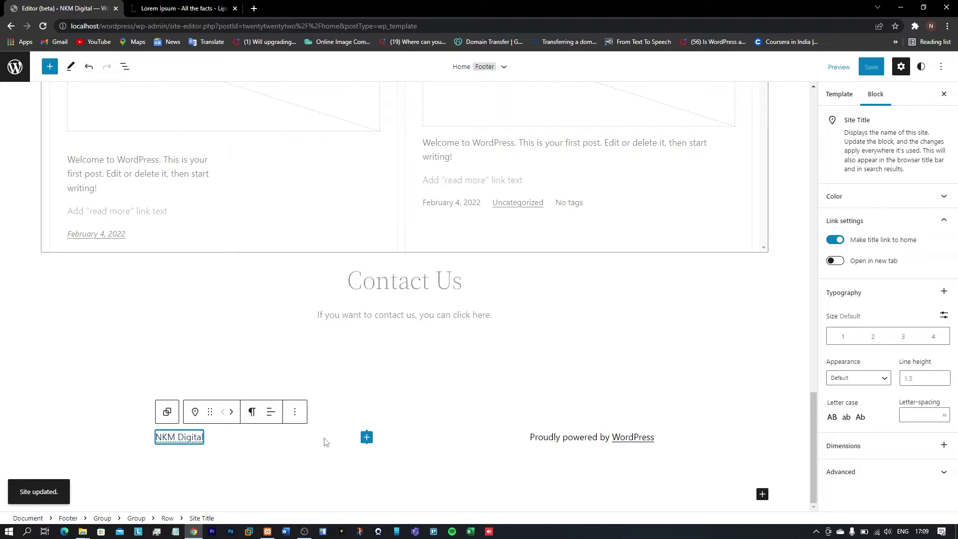
text(Comany nam)
key(BackSpace)
key(BackSpace)
key(BackSpace)
text(Name:)
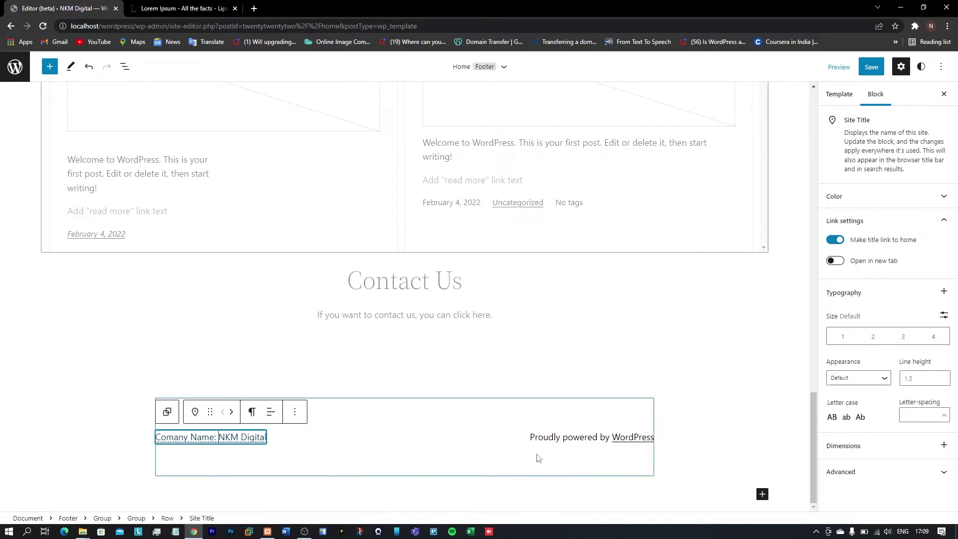
- Replace "Proudly powered by" in the footer with "Website Developed in", keeping the WordPress link
click(580, 438)
drag(533, 435, 607, 435)
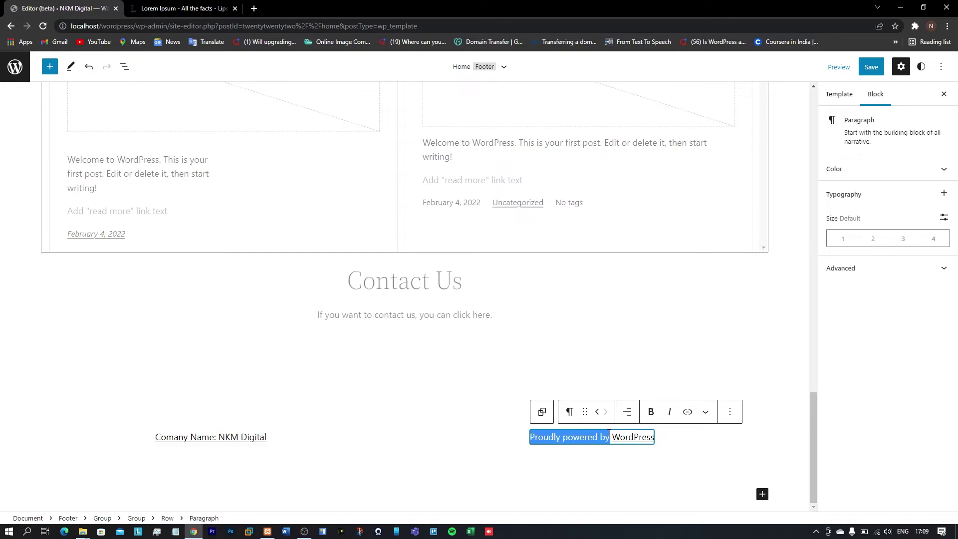
text(Website Developed in)
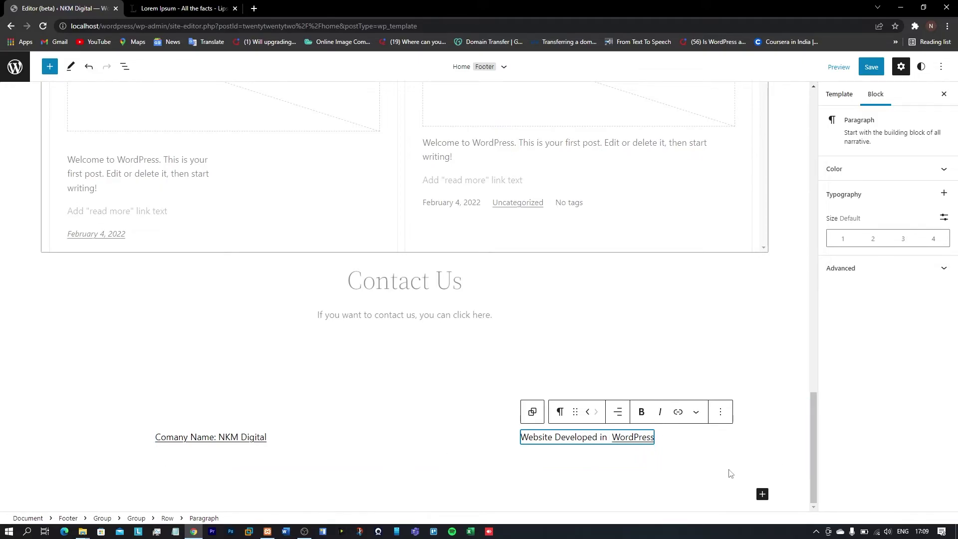
- Save the edited footer text and site title to the site
scroll(766, 473, up, 15)
scroll(766, 473, up, 9)
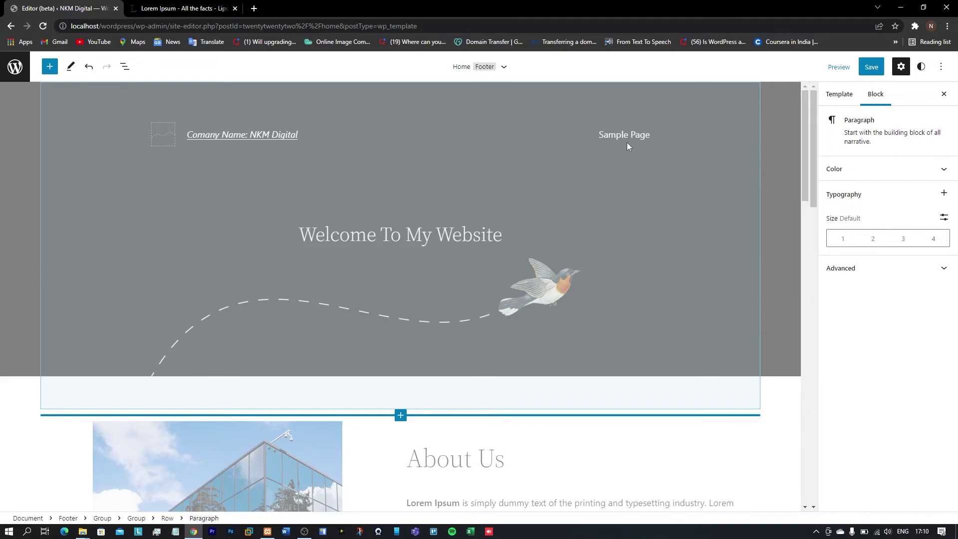
click(872, 69)
key(Return)
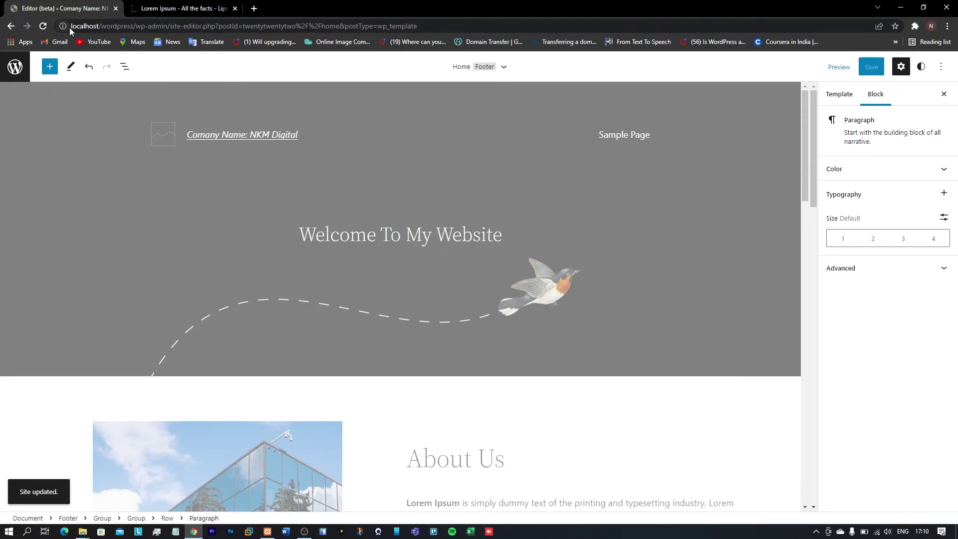
- Load the live site at localhost/wordpress in the second browser tab
click(184, 8)
click(185, 26)
text(l)
key(Return)
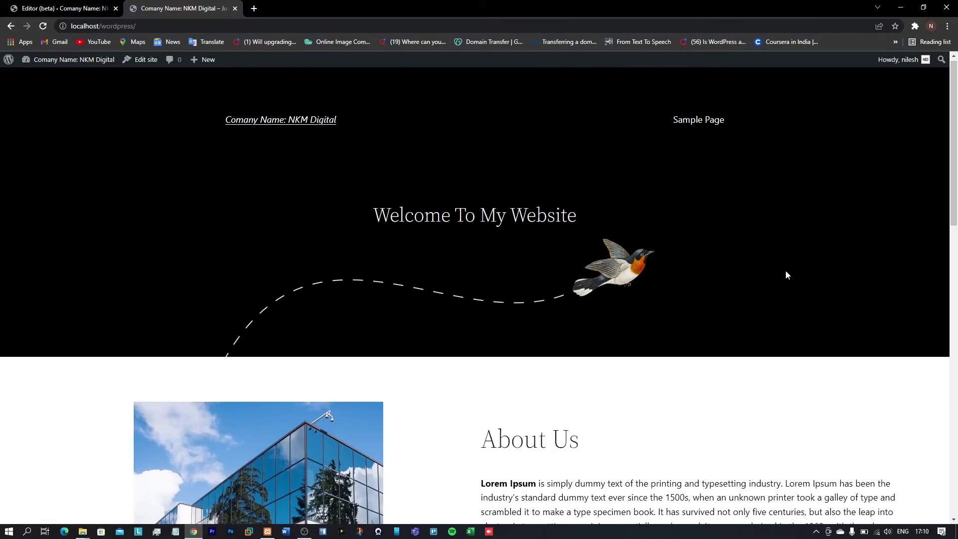
- Examine the live home page from the header through About Us, Our Services, Our Blogs, Contact Us and the footer
scroll(785, 271, down, 5)
scroll(785, 273, down, 12)
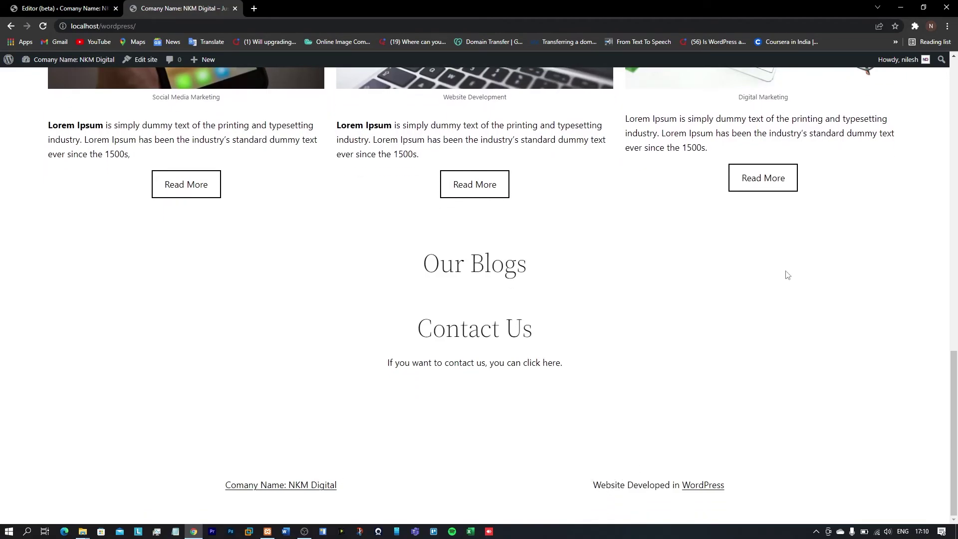
scroll(787, 275, up, 15)
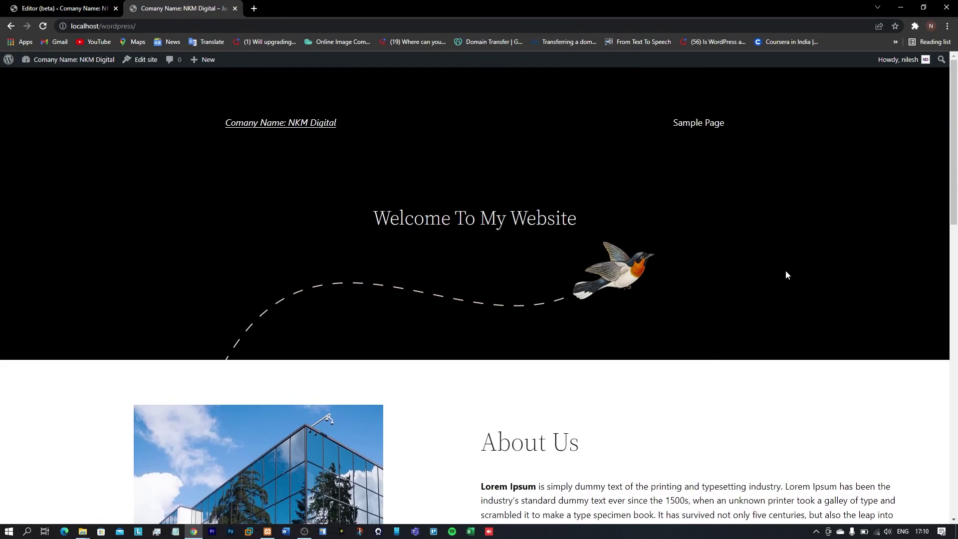
scroll(787, 275, down, 10)
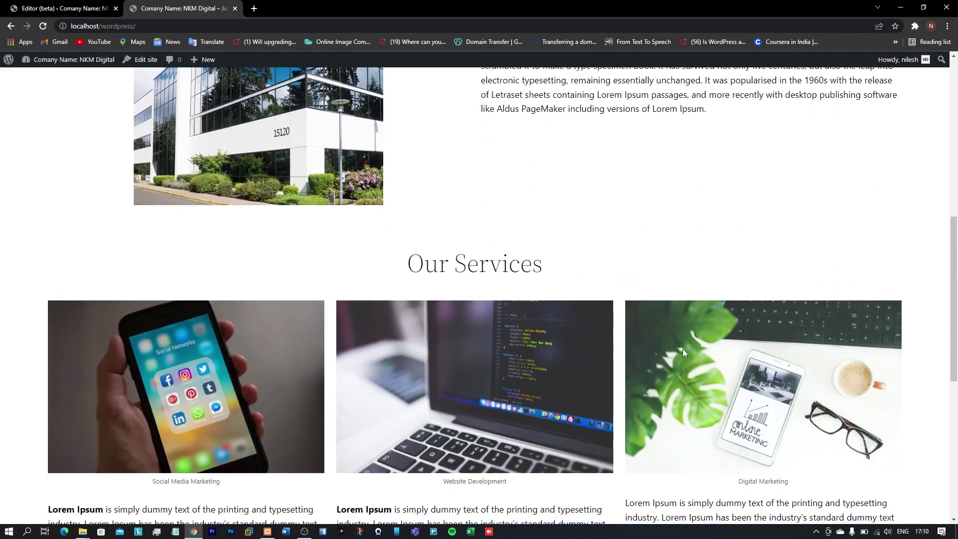
scroll(824, 339, down, 3)
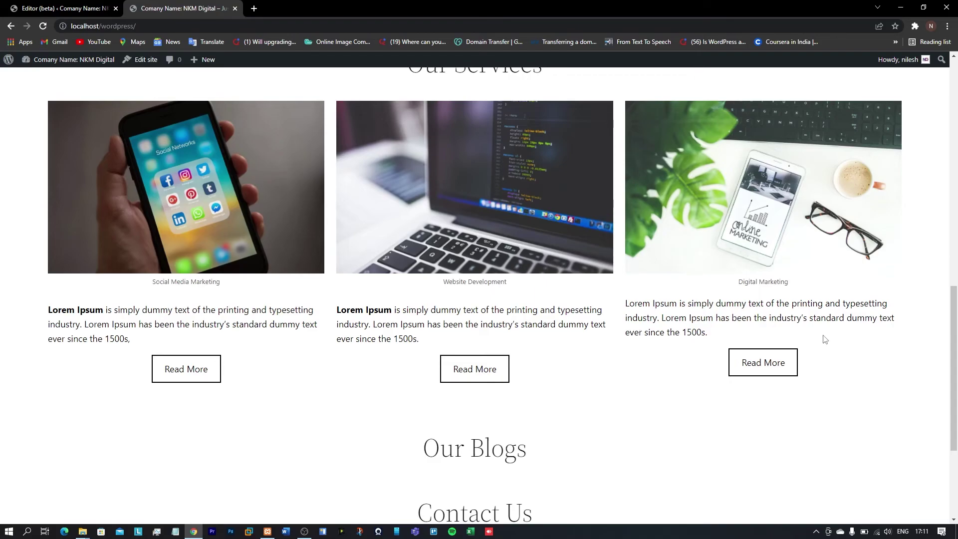
scroll(824, 339, down, 4)
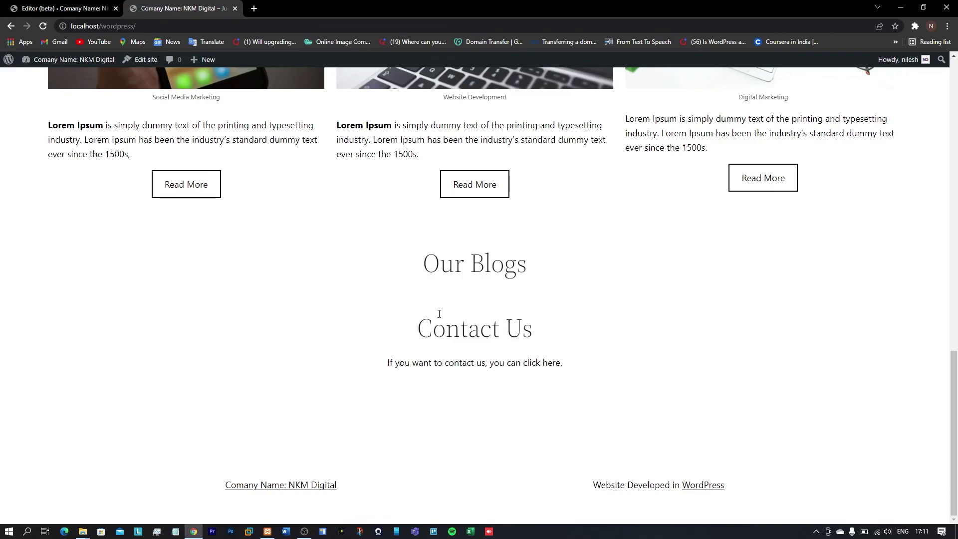
drag(423, 267, 568, 268)
click(638, 312)
scroll(810, 359, up, 6)
scroll(808, 360, up, 10)
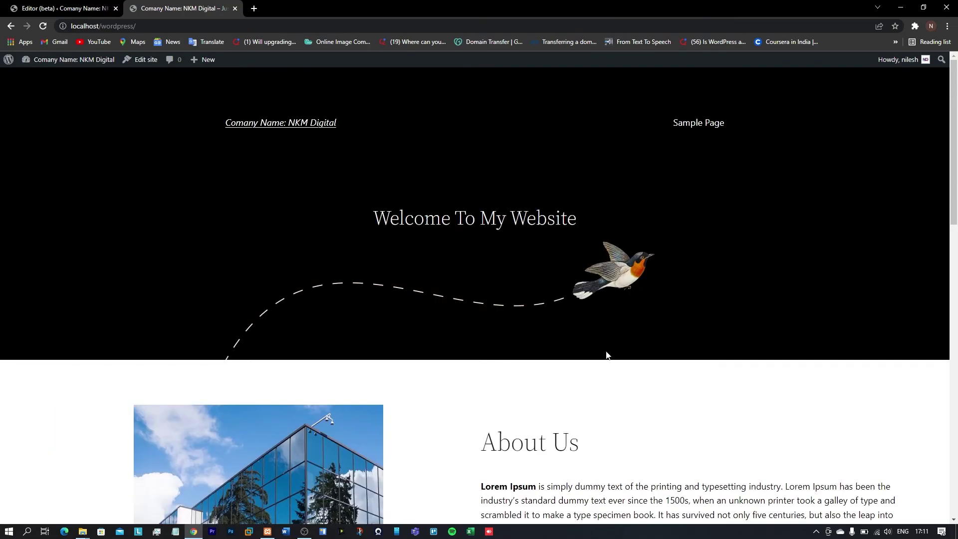
scroll(573, 335, down, 4)
scroll(606, 298, down, 2)
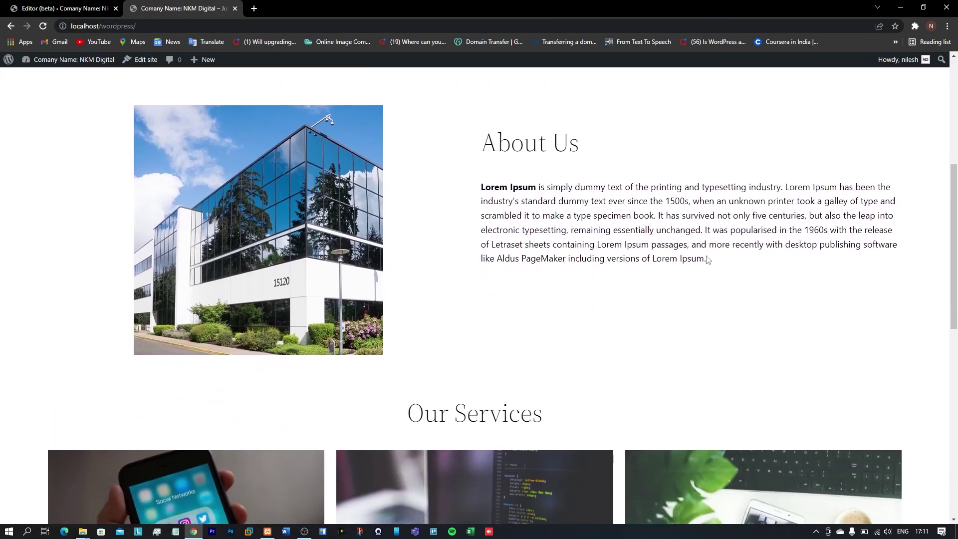
scroll(257, 238, down, 3)
scroll(256, 238, down, 3)
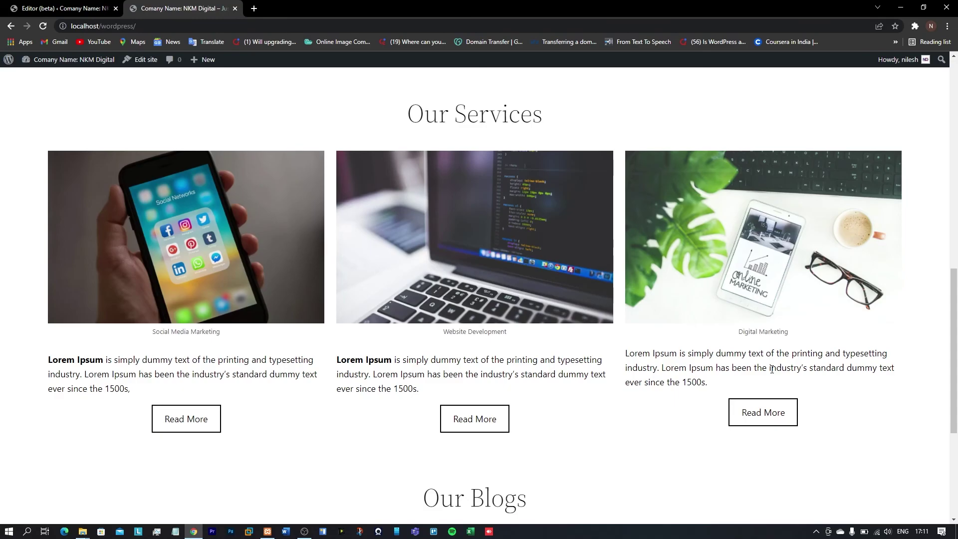
scroll(772, 369, up, 10)
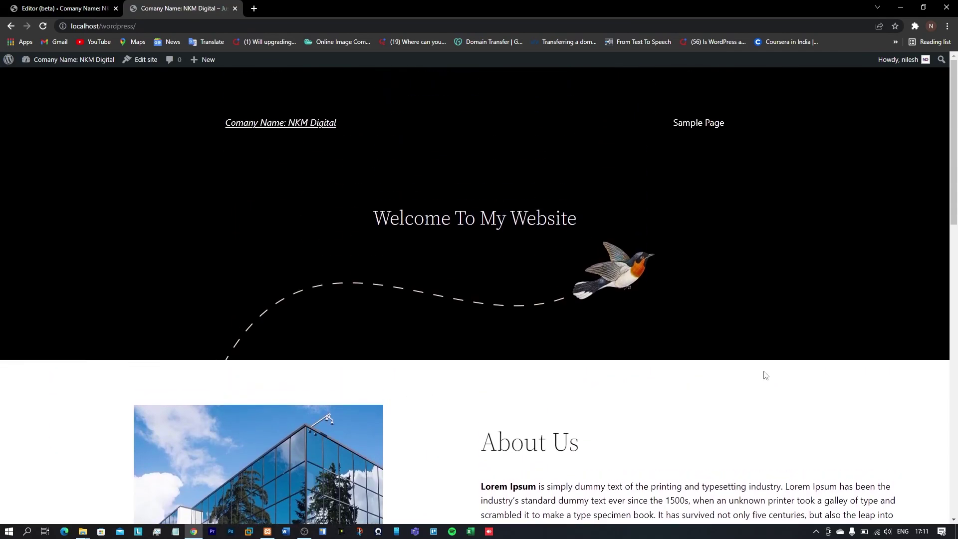